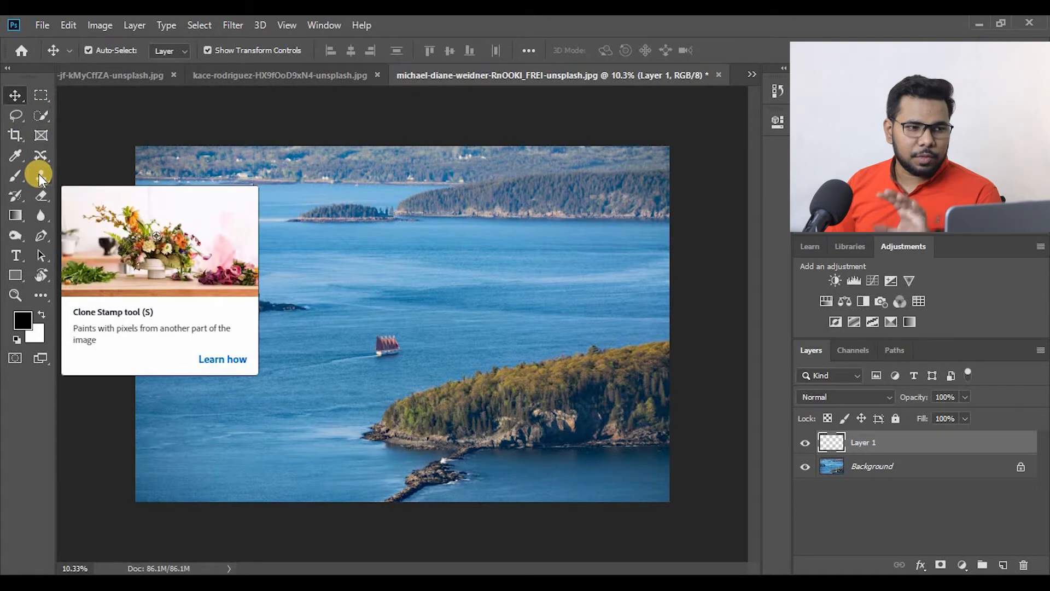
- Activate the Clone Stamp tool and reduce its brush size to 300 px around the sailing ship
left_click(38, 176)
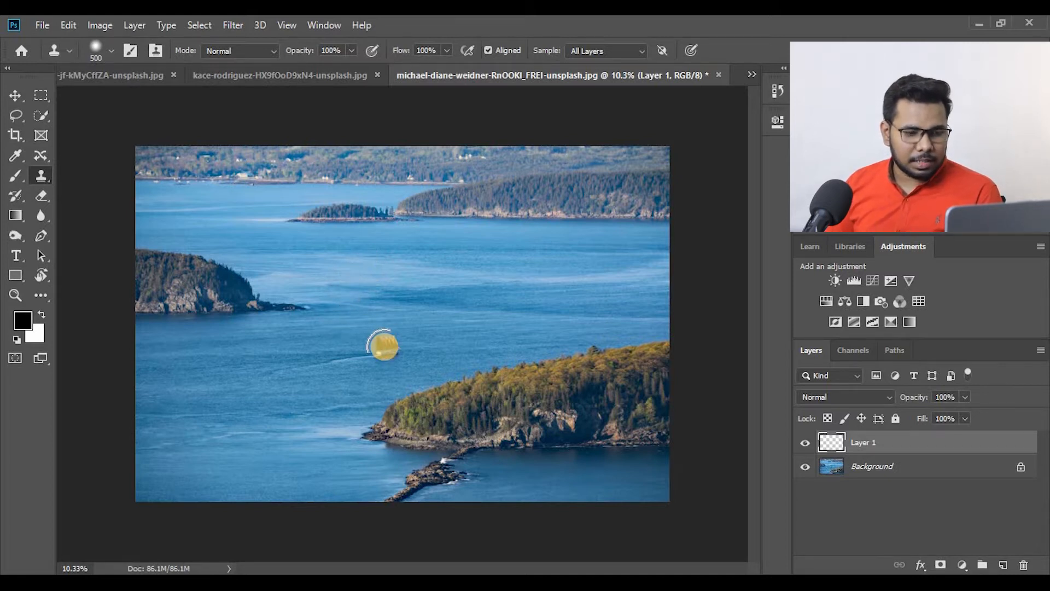
scroll(383, 345, "up", 1)
scroll(384, 347, "up", 1)
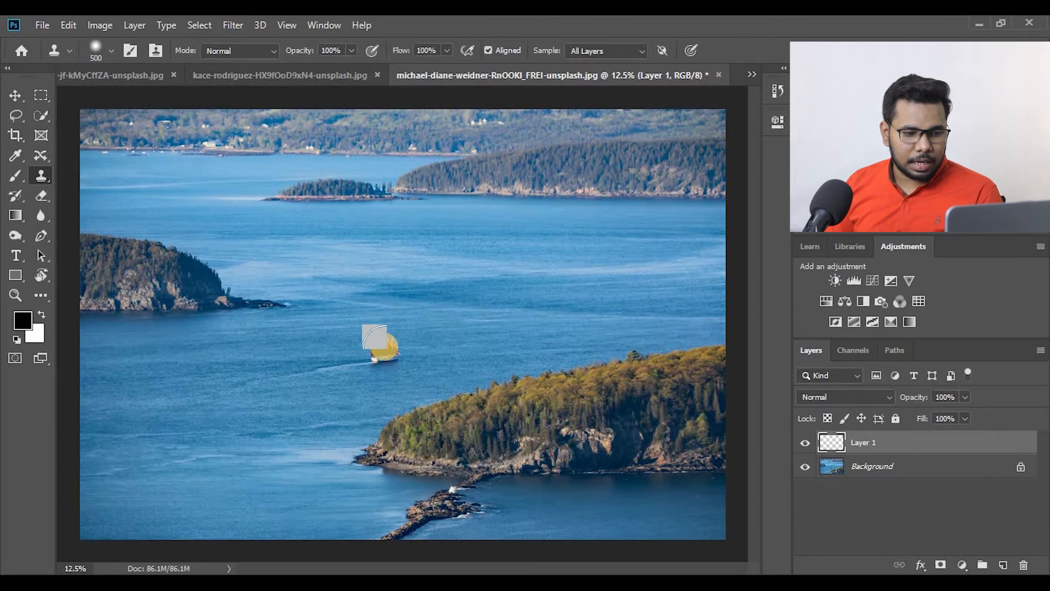
key("bracketleft")
key("bracketleft")
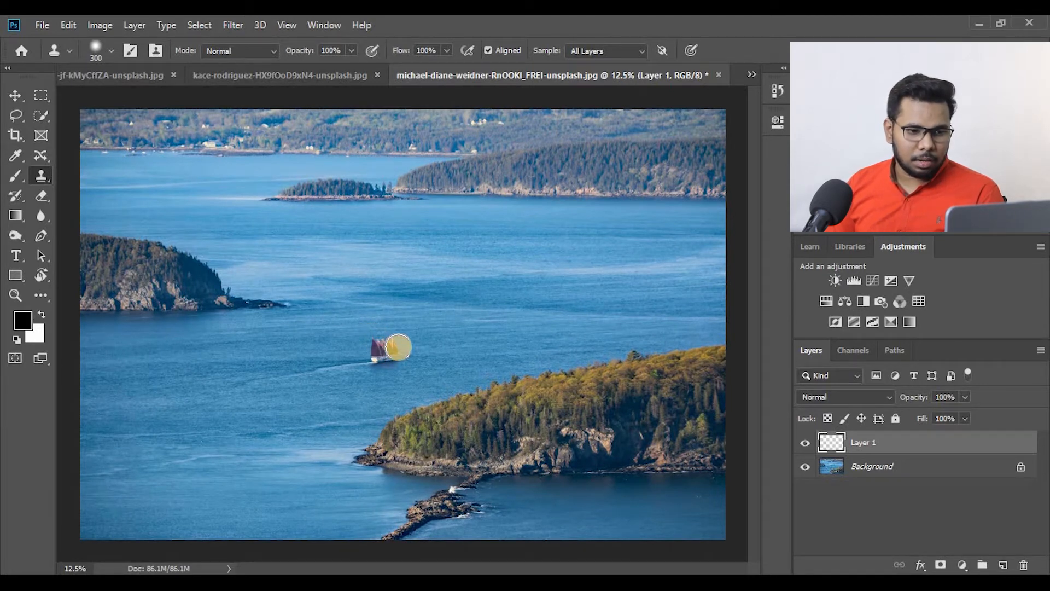
- Try to paint with the Clone Stamp near the sailing ship without a defined source point, and dismiss the error message
left_click(416, 328)
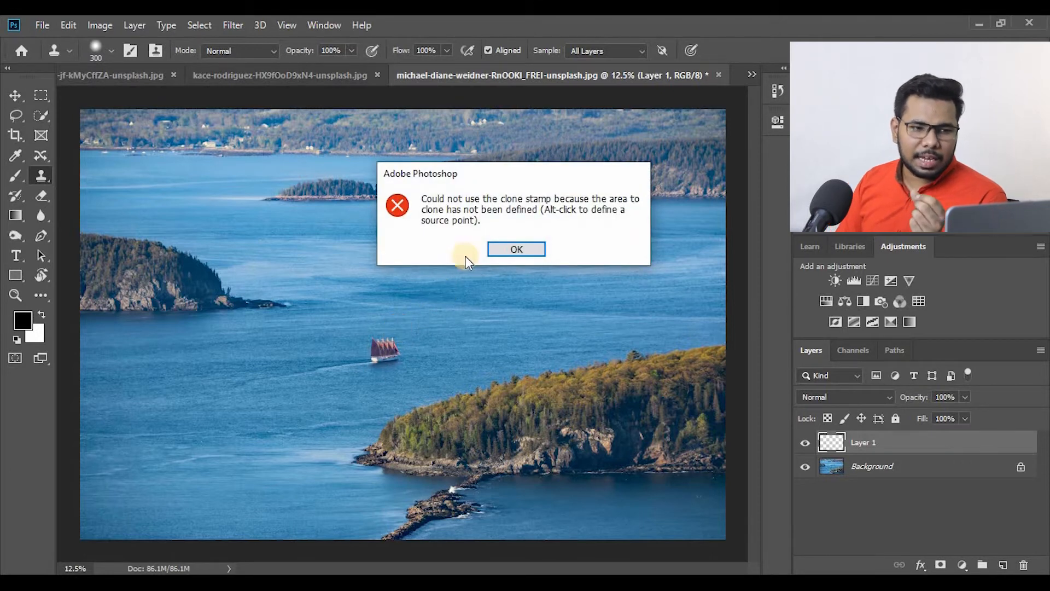
left_click_drag(514, 181, 490, 223)
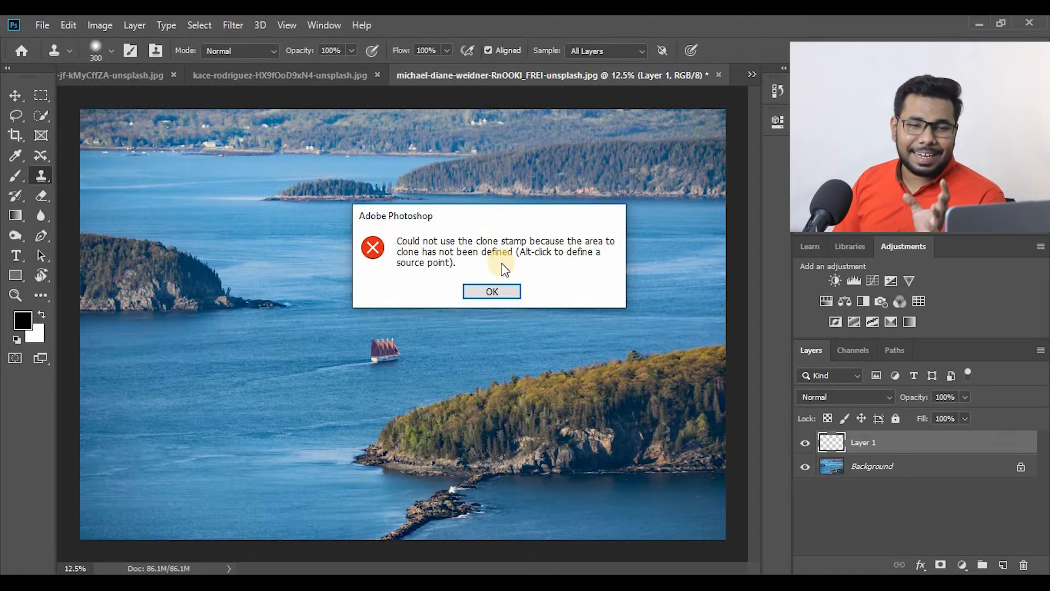
left_click(455, 212)
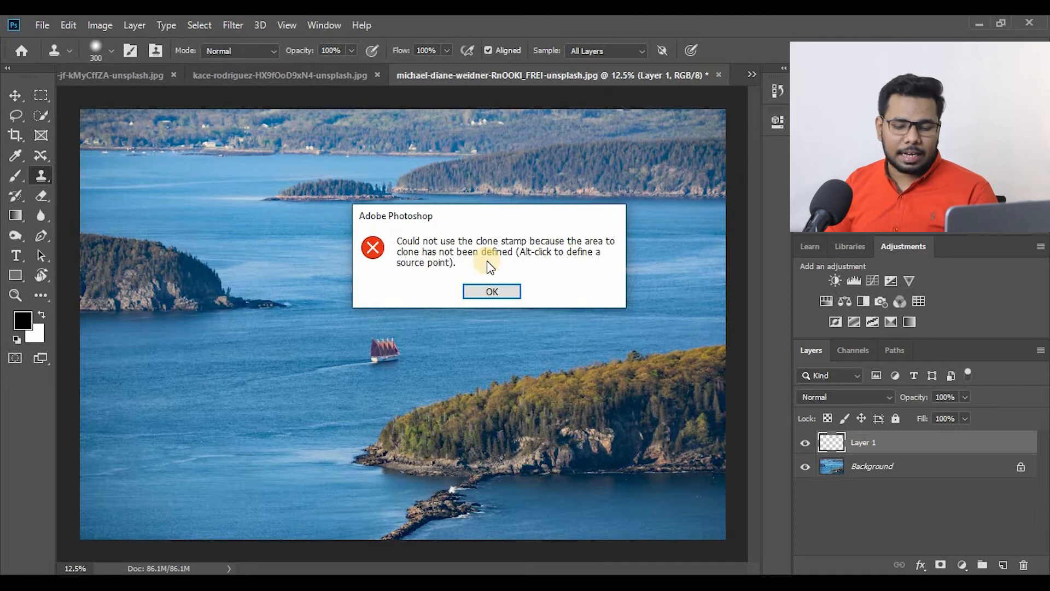
key("Return")
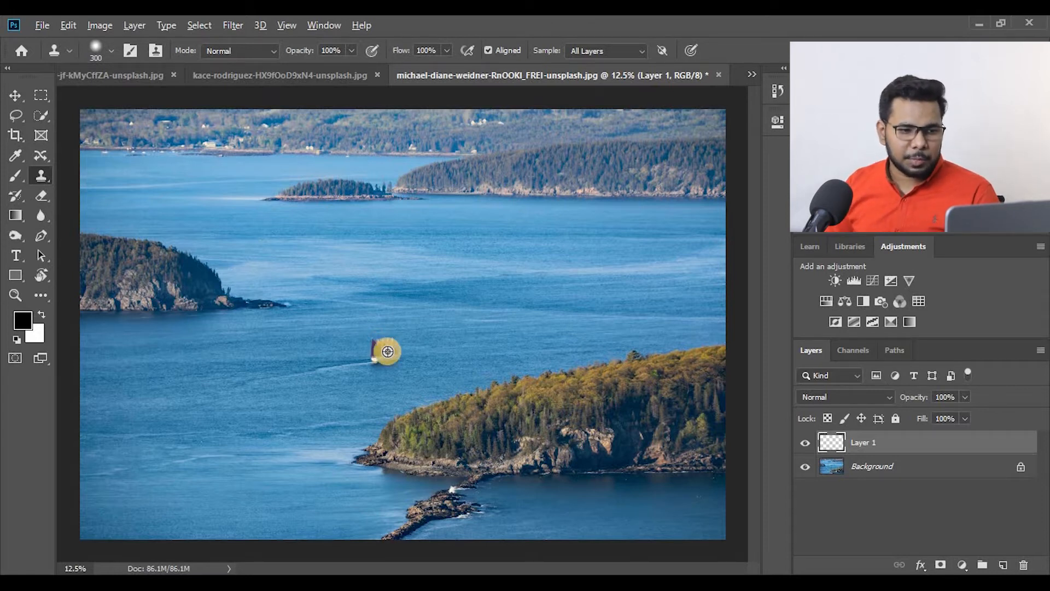
- Try cloning the sailing ship and the rocky breakwater to new spots on the water, and undo the strokes
left_click(383, 349, "alt")
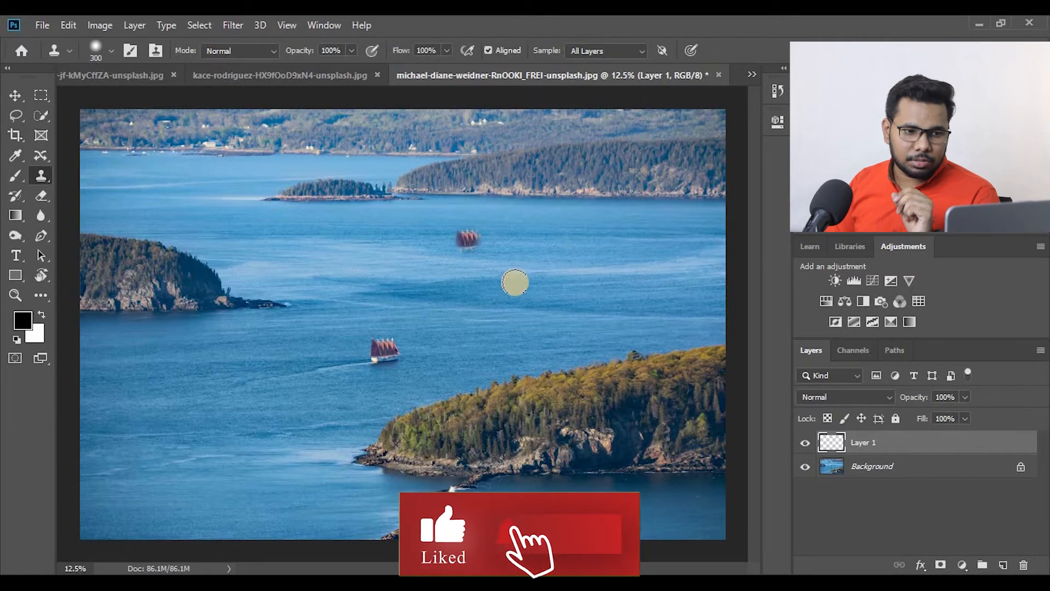
mouse_move(557, 293)
left_mouse_down()
mouse_move(517, 301)
mouse_move(571, 296)
mouse_move(510, 307)
mouse_move(497, 317)
mouse_move(505, 335)
mouse_move(321, 368)
mouse_move(331, 392)
mouse_move(317, 378)
mouse_move(299, 383)
mouse_move(293, 408)
mouse_move(290, 363)
mouse_move(417, 354)
mouse_move(361, 378)
mouse_move(517, 325)
mouse_move(471, 335)
mouse_move(415, 329)
left_mouse_up()
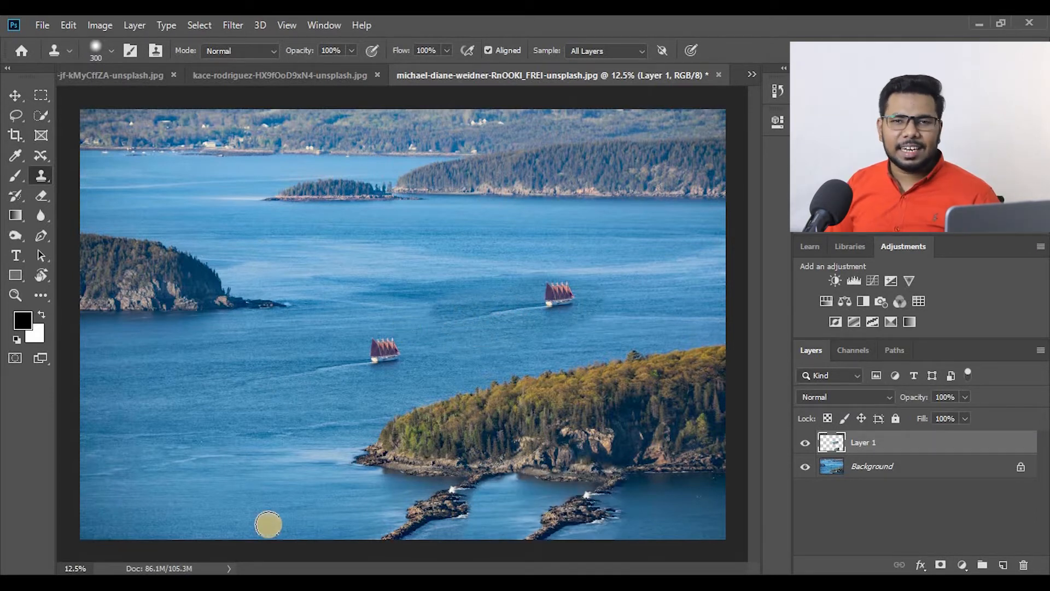
key("ctrl+z")
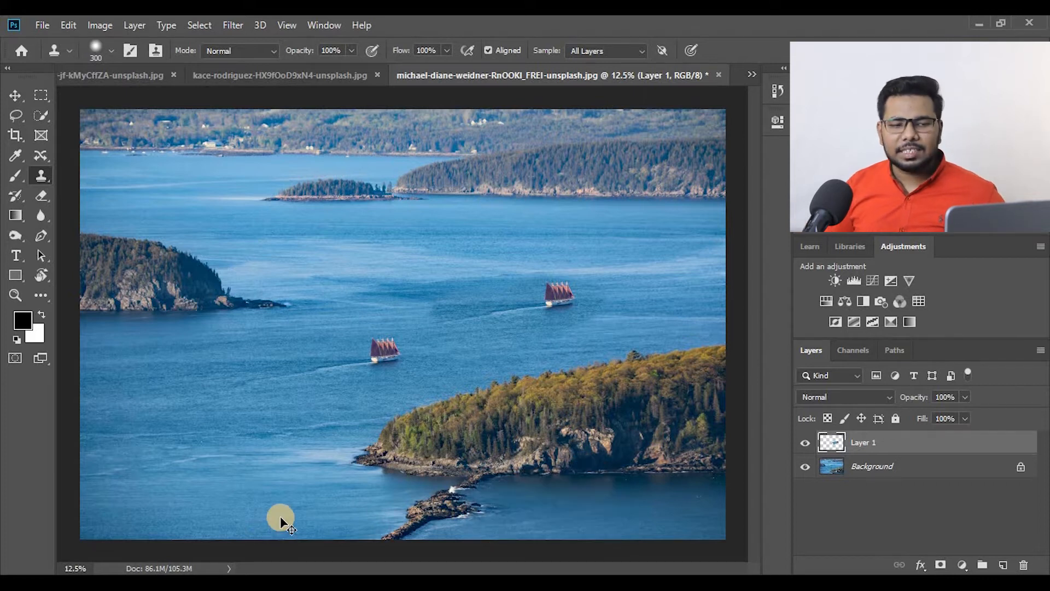
key("ctrl+z")
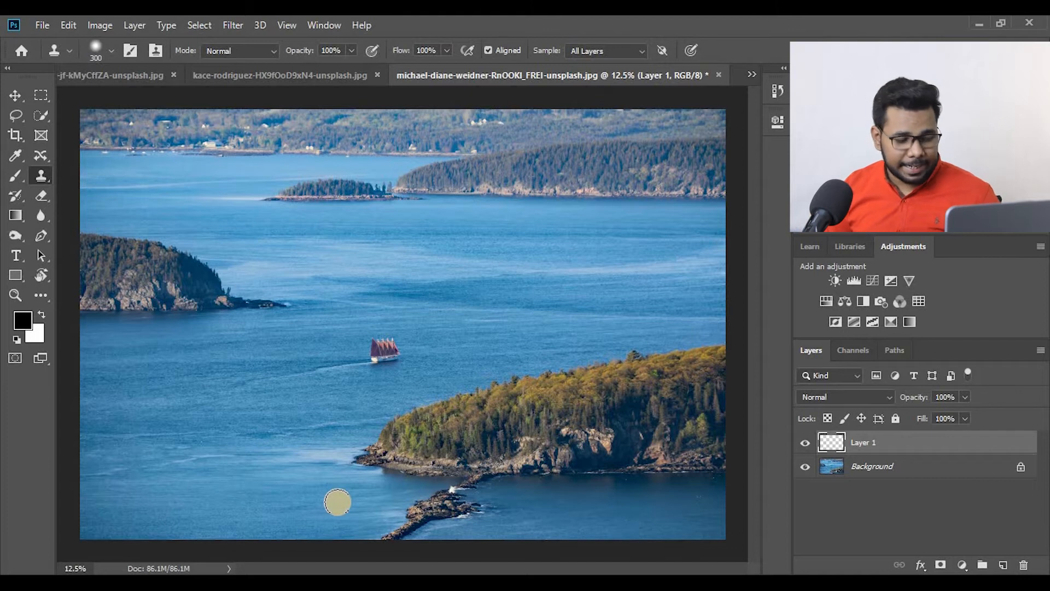
- Clone the sailing ship onto the open water on Layer 1, checking the painted pixels with the Background layer temporarily hidden
left_click(382, 349, "alt")
mouse_move(492, 303)
left_mouse_down()
mouse_move(503, 304)
mouse_move(456, 307)
mouse_move(497, 305)
mouse_move(475, 311)
left_mouse_up()
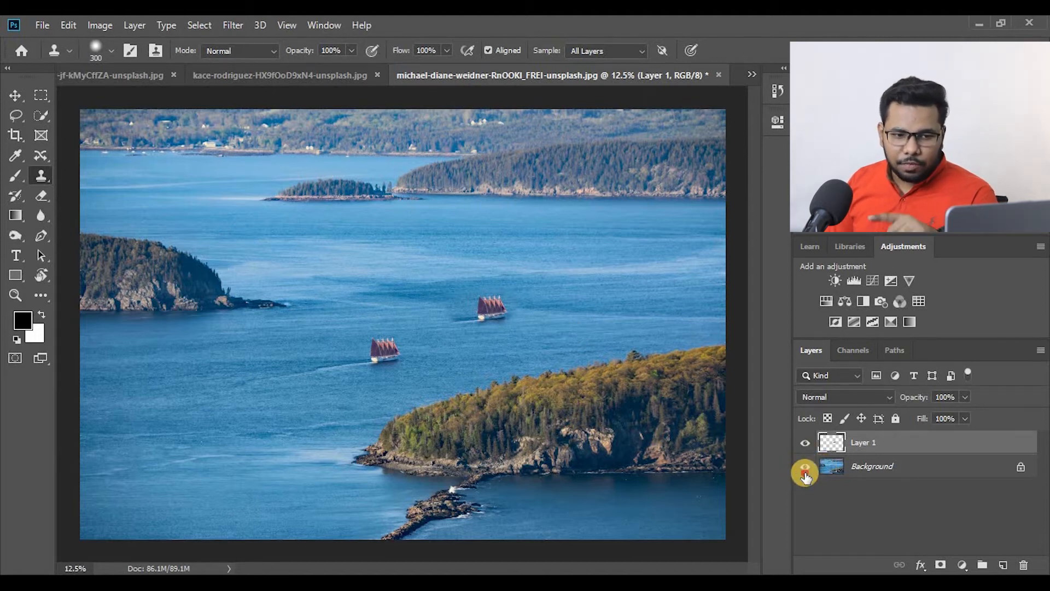
left_click(805, 468)
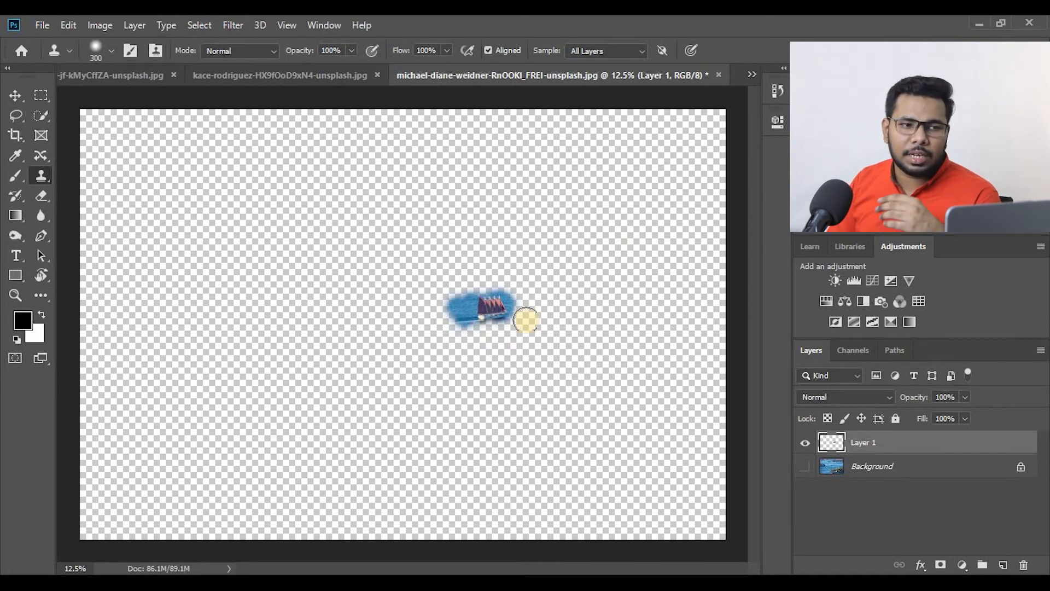
left_click(804, 466)
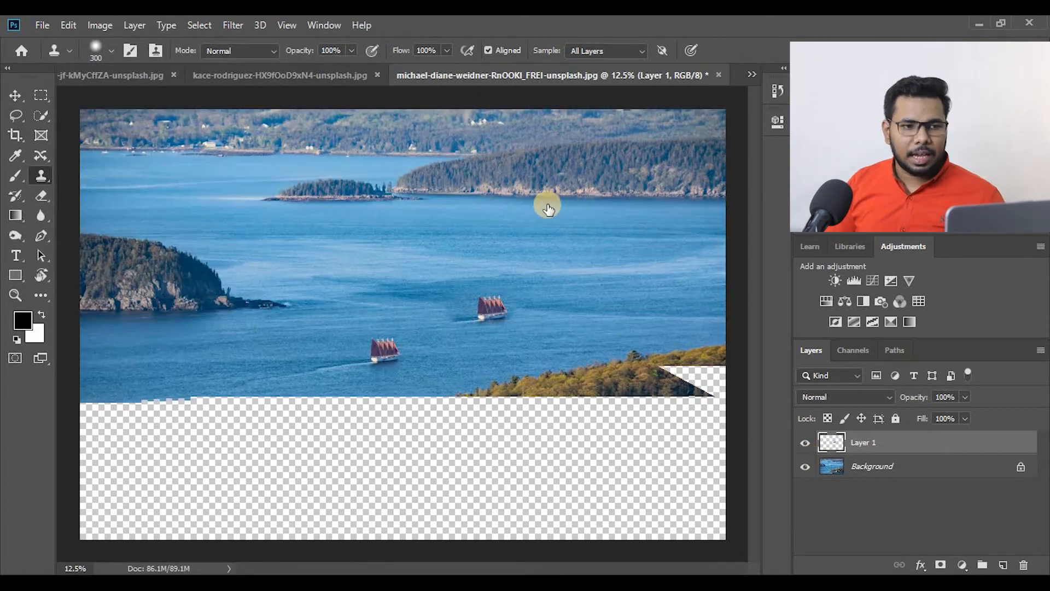
- Switch to the photo of the purple-flowering tree avenue and reactivate the Clone Stamp tool
left_click(345, 76)
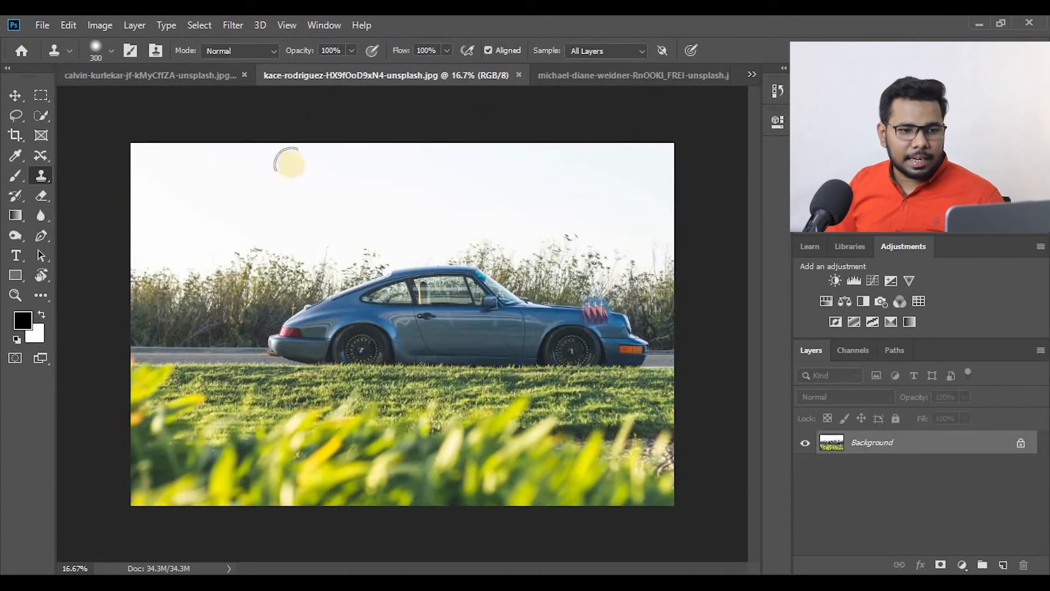
left_click(194, 75)
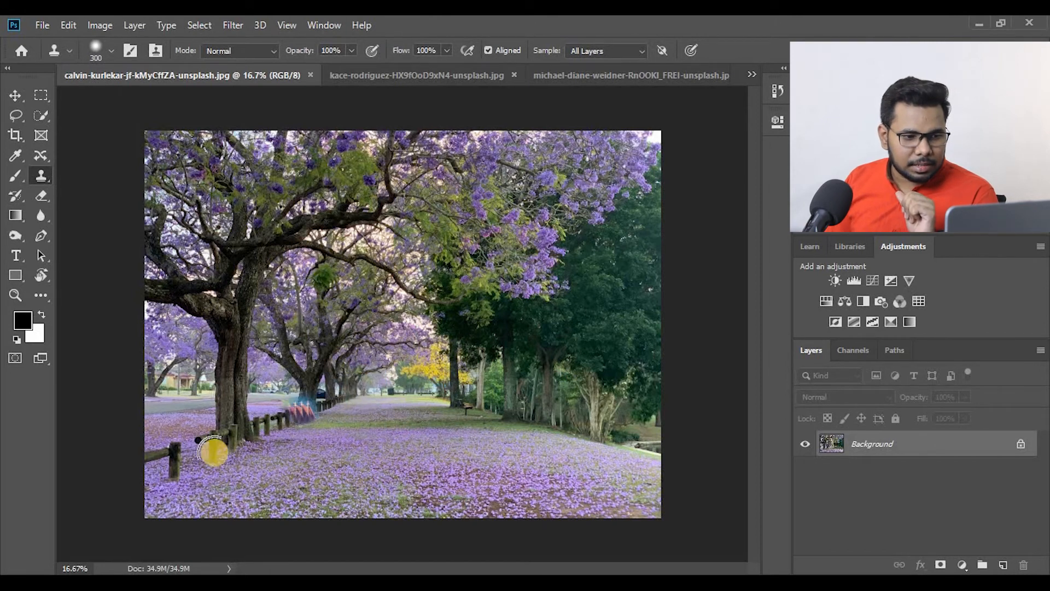
key("v")
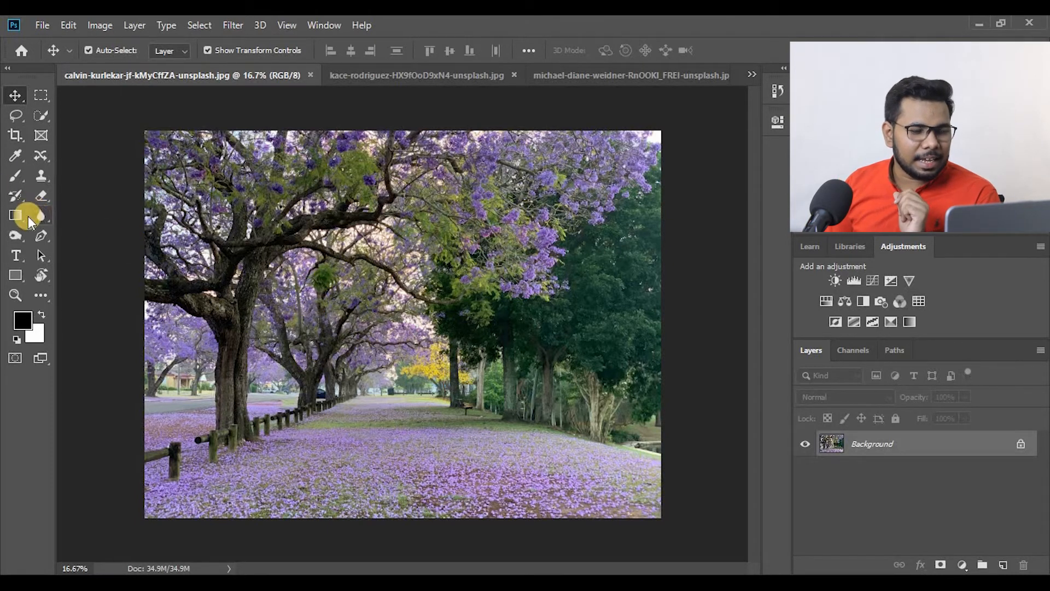
left_click(47, 176)
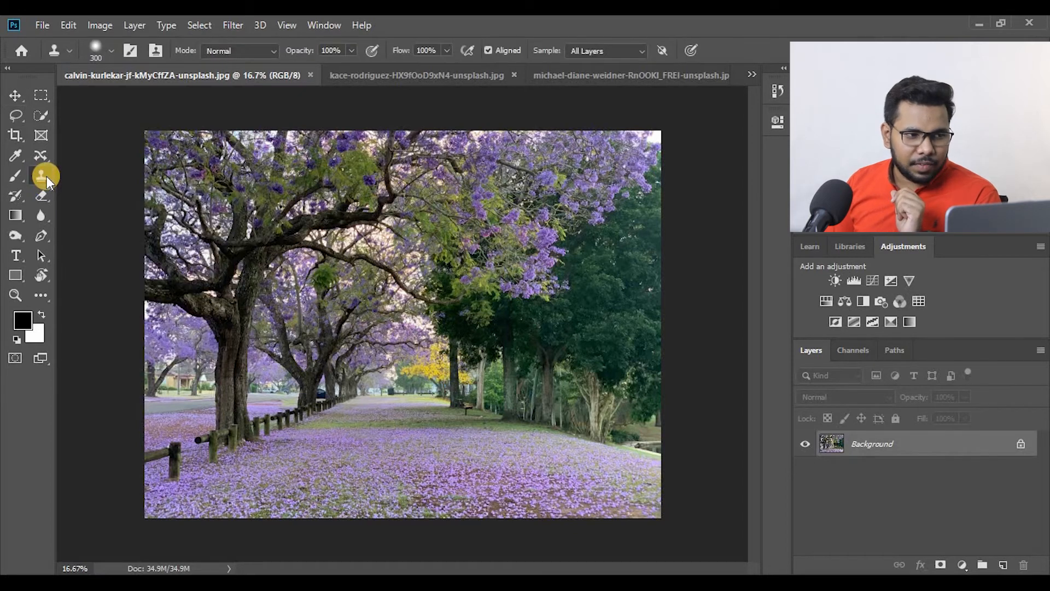
- Examine the Clone Stamp's General Brushes presets and its detailed brush tip settings
left_click(110, 49)
left_click(111, 210)
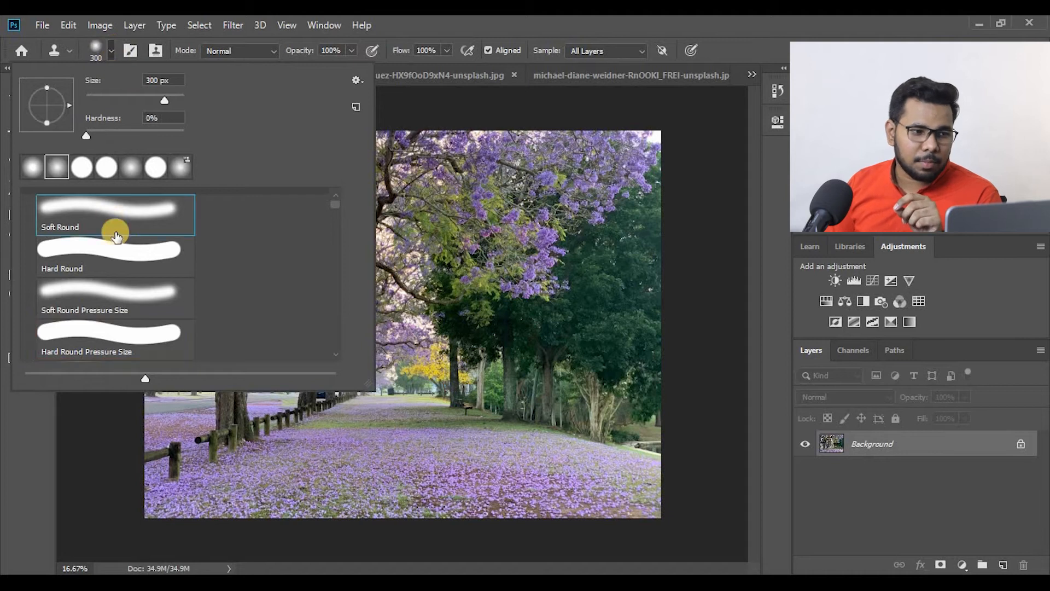
scroll(103, 260, "up", 2)
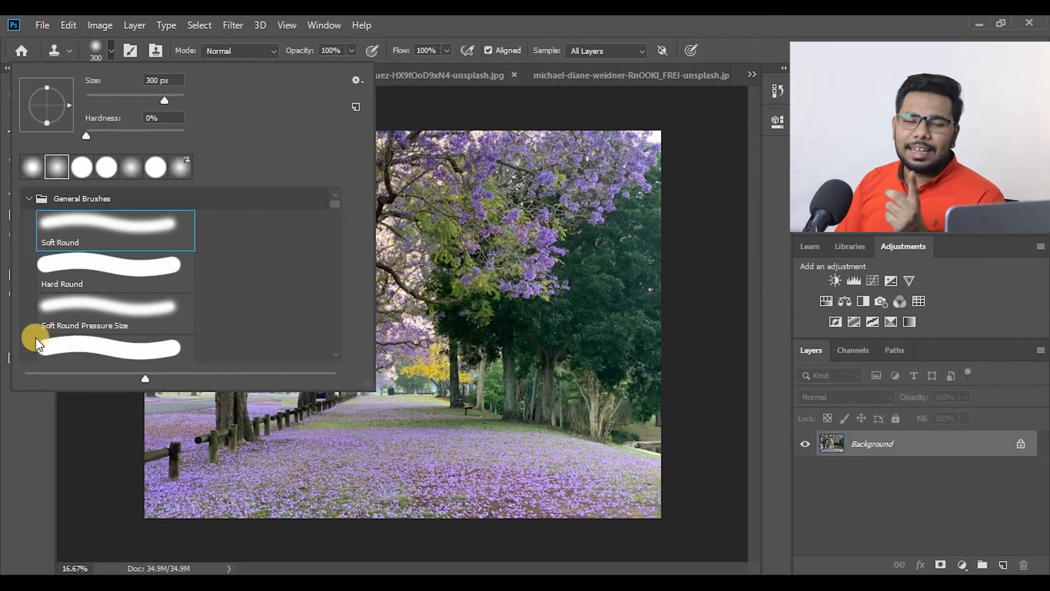
left_click(111, 51)
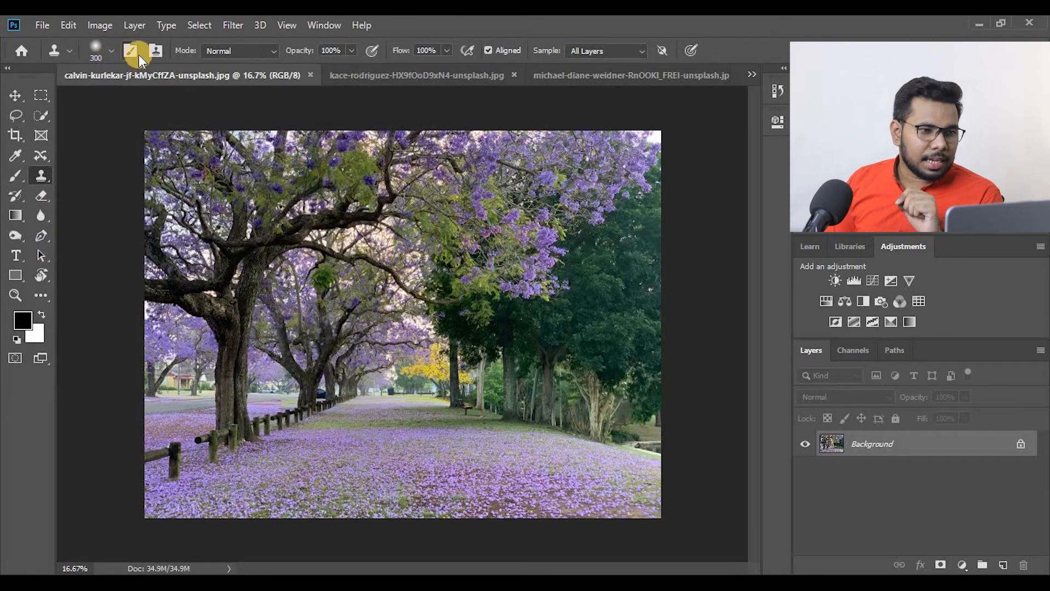
left_click(131, 52)
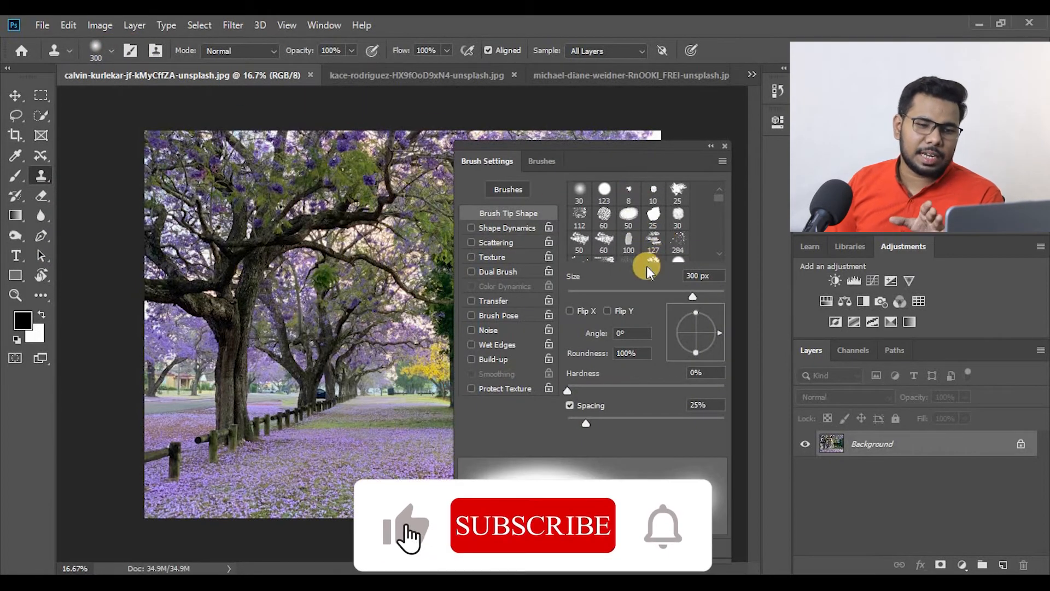
left_click(722, 149)
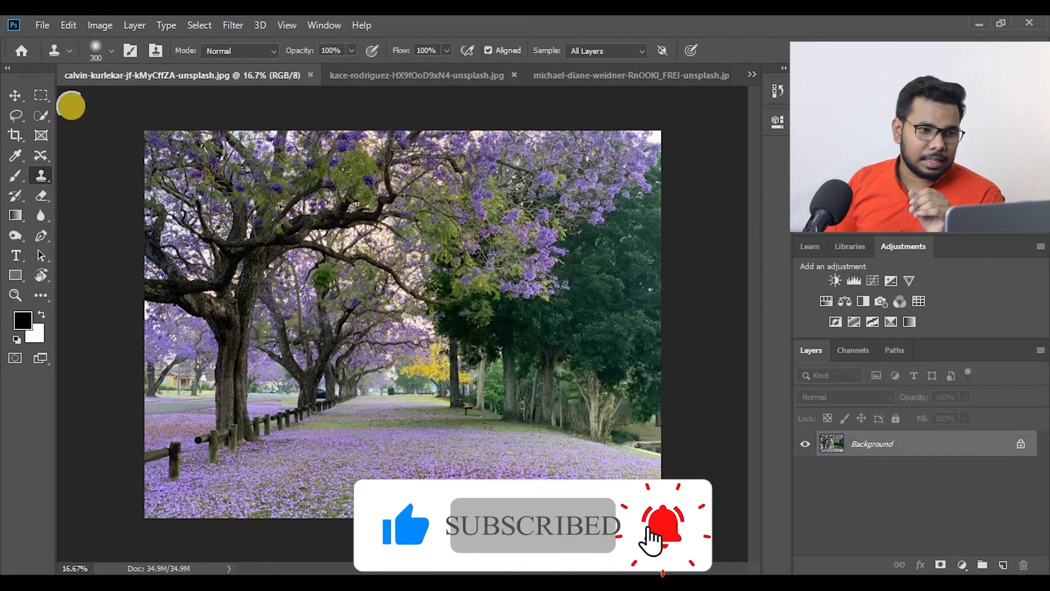
- With the Clone Source settings displayed, sample the far end of the fence beside the path and add a new layer
left_click(156, 51)
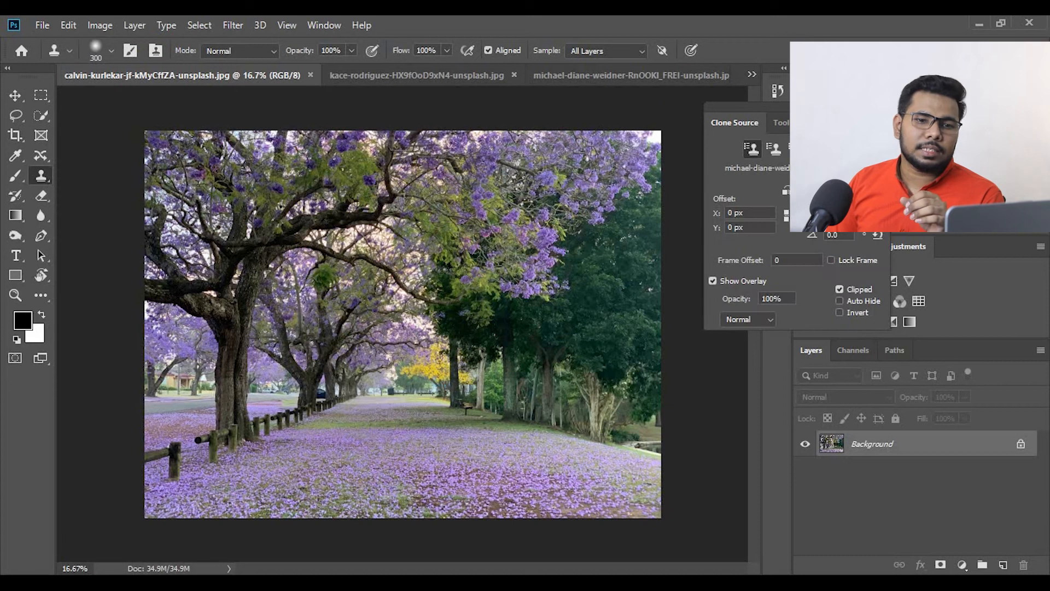
mouse_move(790, 168)
left_mouse_down()
mouse_move(787, 178)
mouse_move(732, 176)
mouse_move(722, 122)
mouse_move(688, 107)
mouse_move(567, 132)
mouse_move(262, 127)
mouse_move(937, 293)
mouse_move(940, 304)
mouse_move(800, 295)
mouse_move(783, 282)
mouse_move(800, 284)
mouse_move(780, 295)
left_mouse_up()
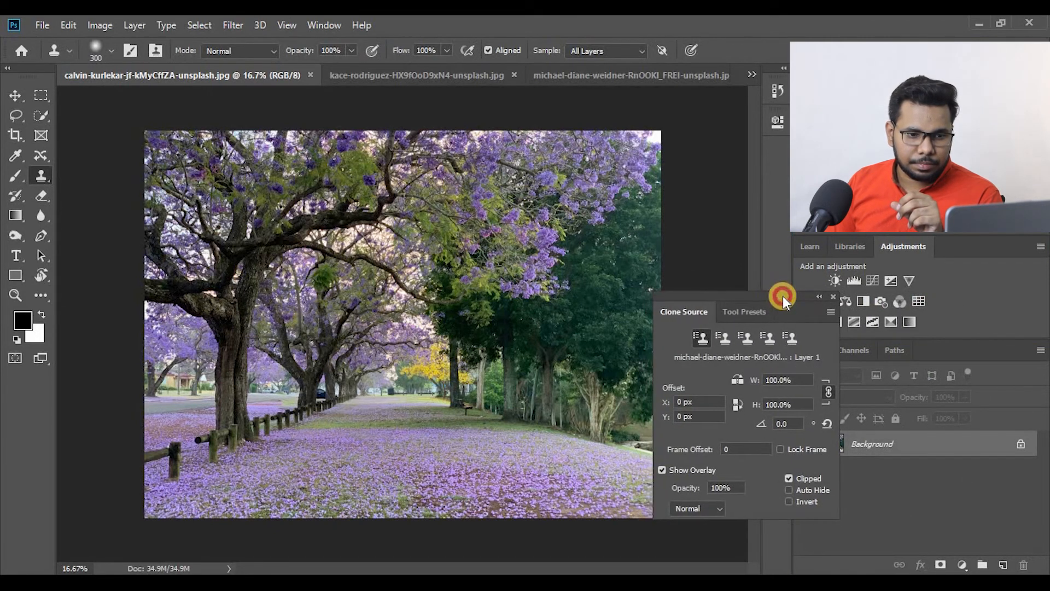
scroll(549, 362, "down", 1)
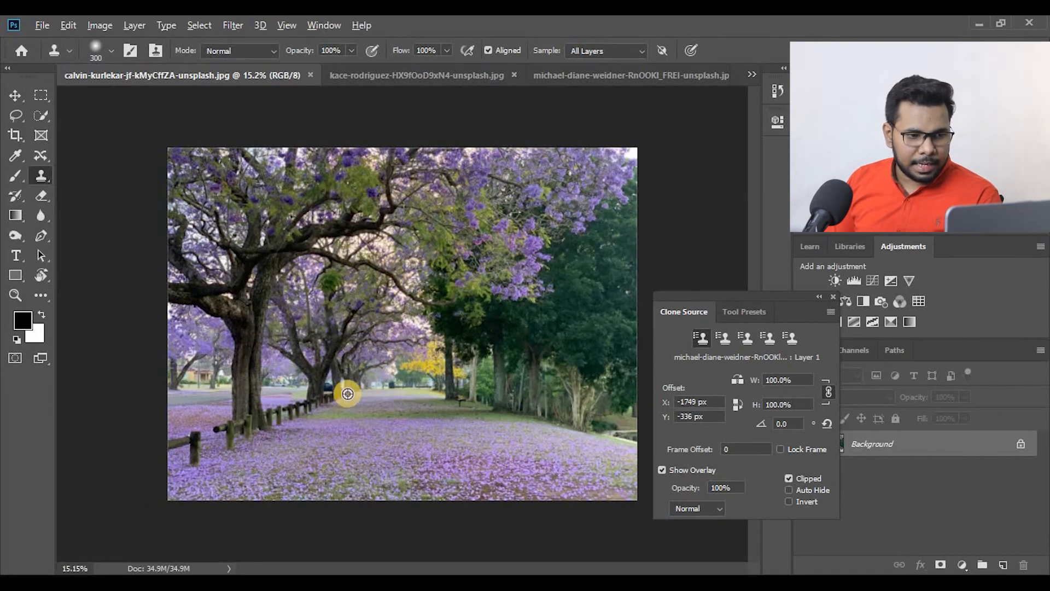
left_click(352, 389, "alt")
left_click(1003, 565)
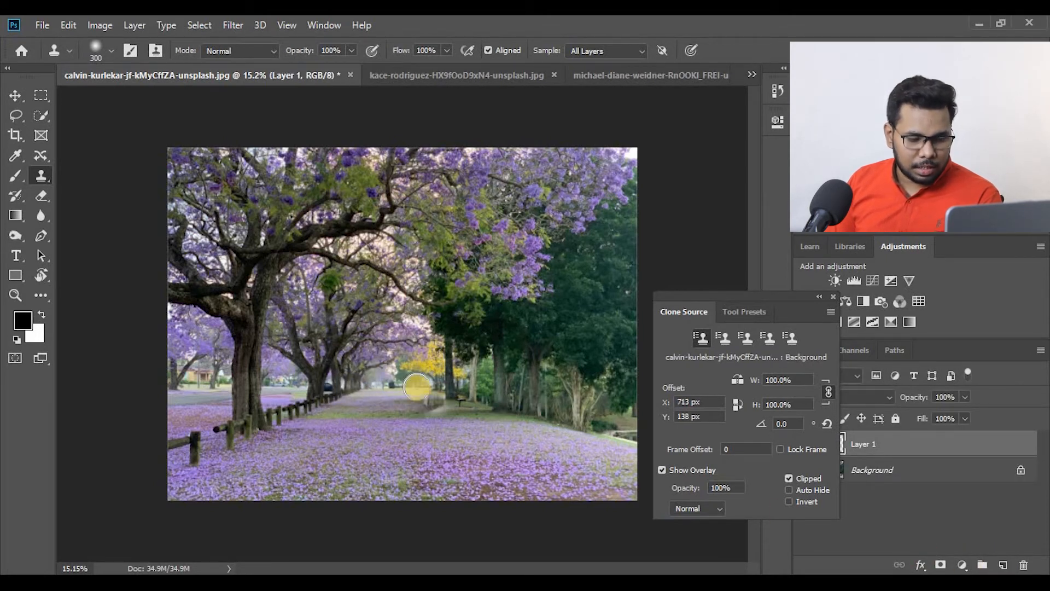
- Try a 1000 px Clone Stamp brush over the far end of the path
key("bracketright")
key("bracketright")
key("bracketright")
key("bracketright")
key("bracketright")
key("bracketright")
left_click(428, 376)
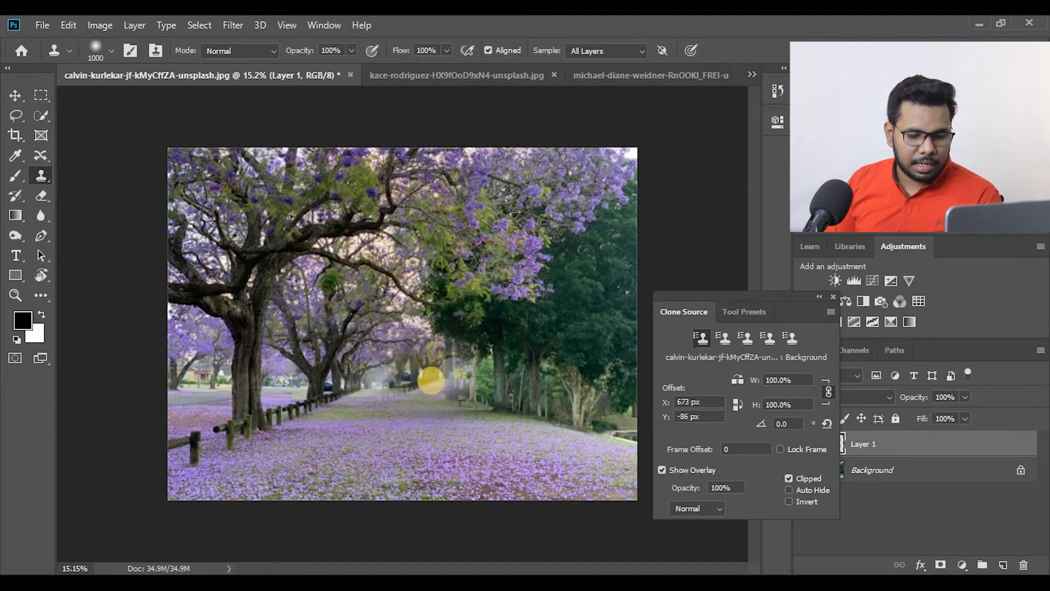
- Reduce the clone brush to 400 px and test cloning the fence and trees over the path, undoing the result
key("bracketleft")
key("bracketleft")
key("bracketleft")
key("bracketleft")
key("bracketleft")
key("bracketleft")
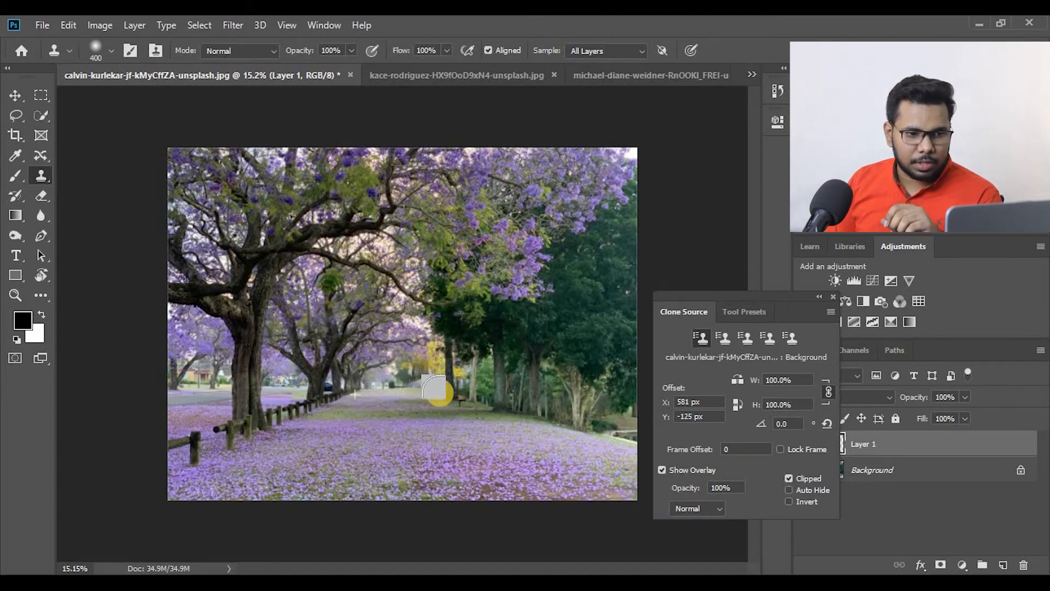
key("ctrl+z")
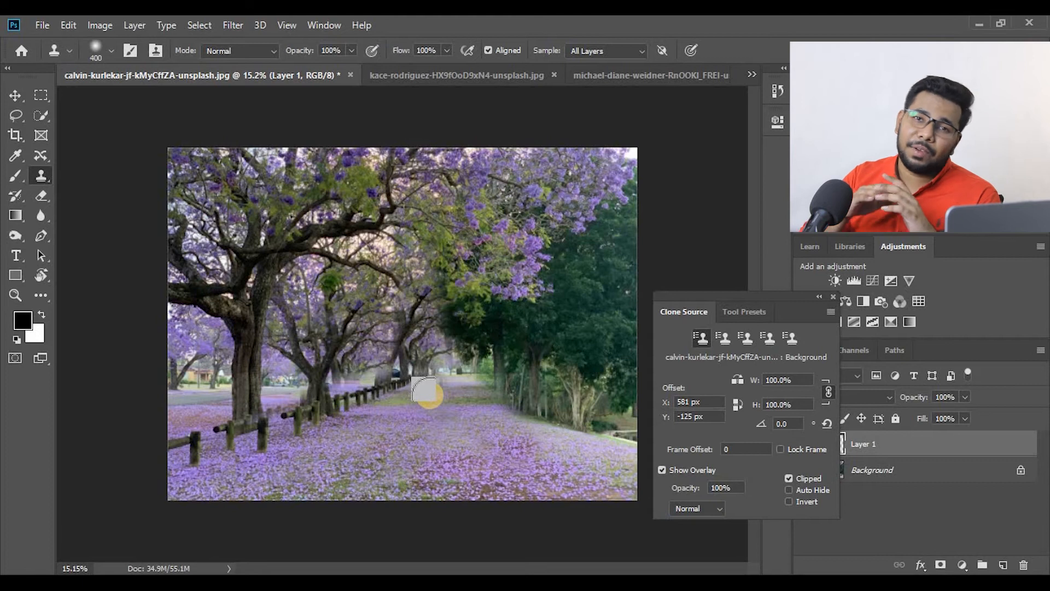
key("ctrl+shift+z")
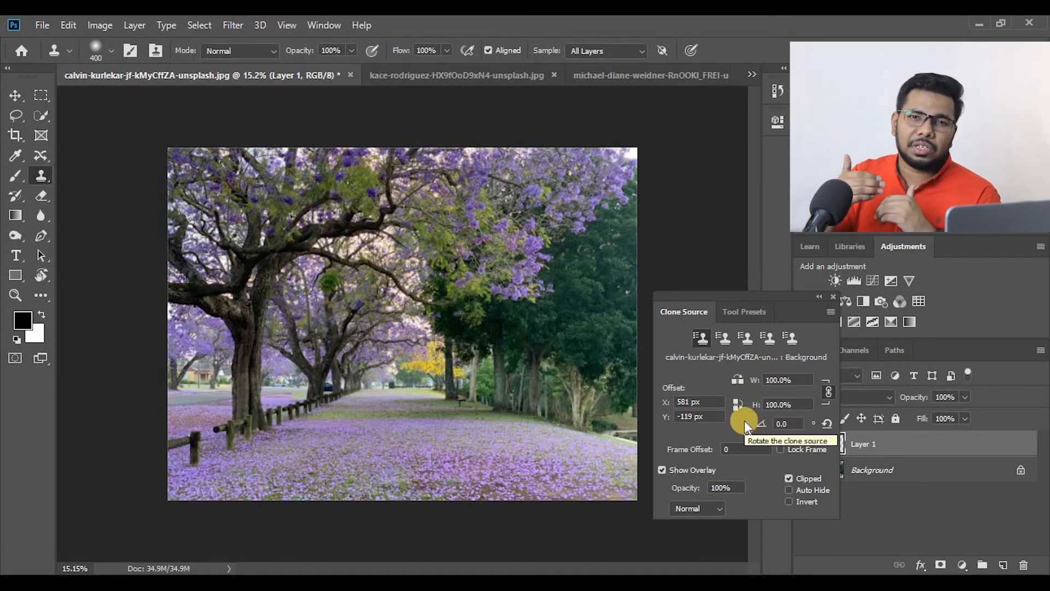
- Flip the clone source horizontally and resample the far end of the fence beside the path
left_click(744, 380)
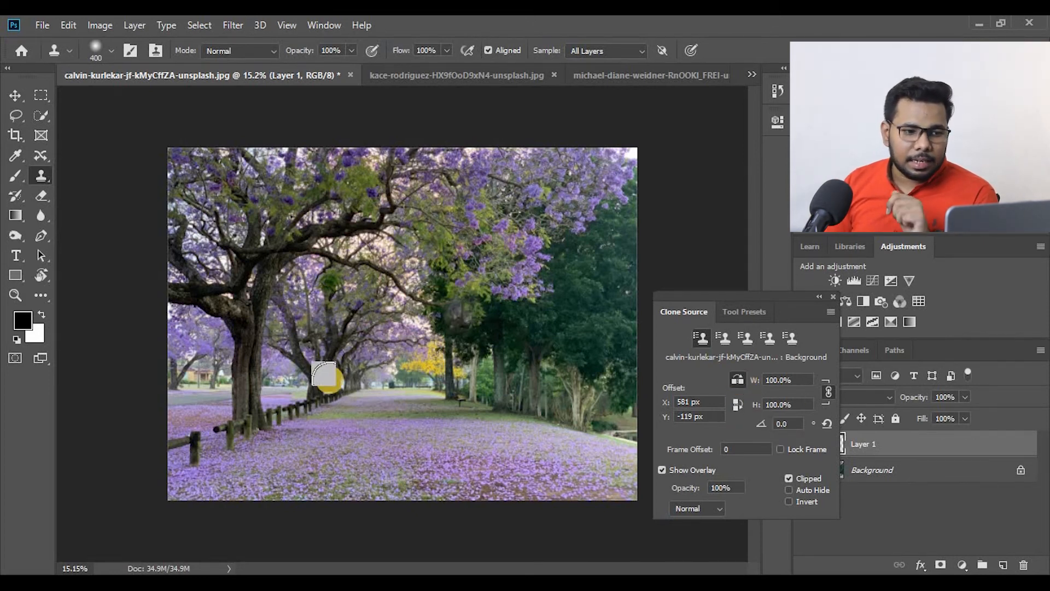
left_click(343, 384, "alt")
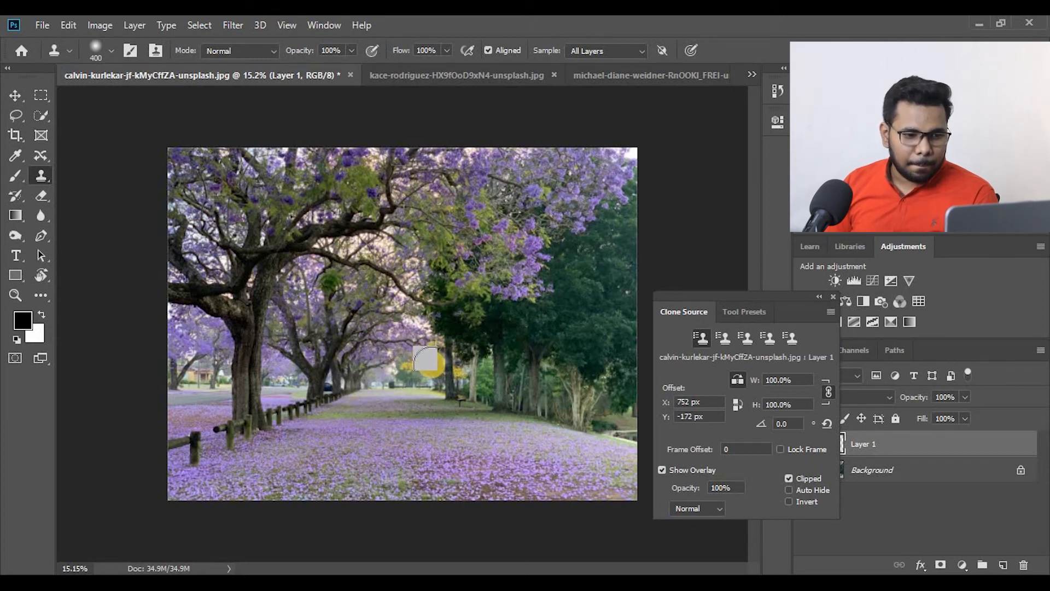
- Set the Clone Stamp brush hardness to 45%
right_click(469, 313)
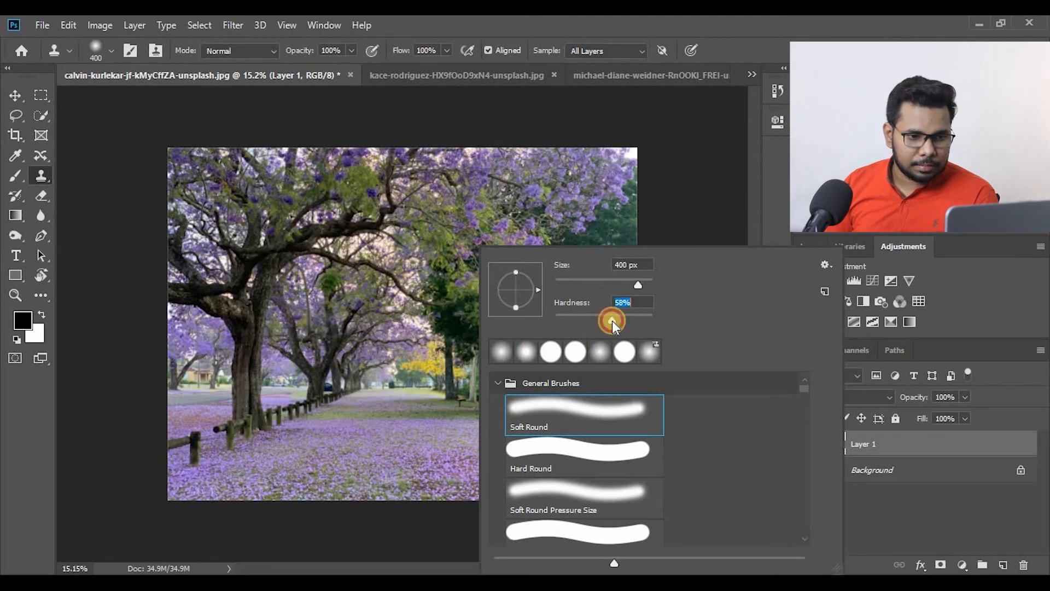
left_click(599, 326)
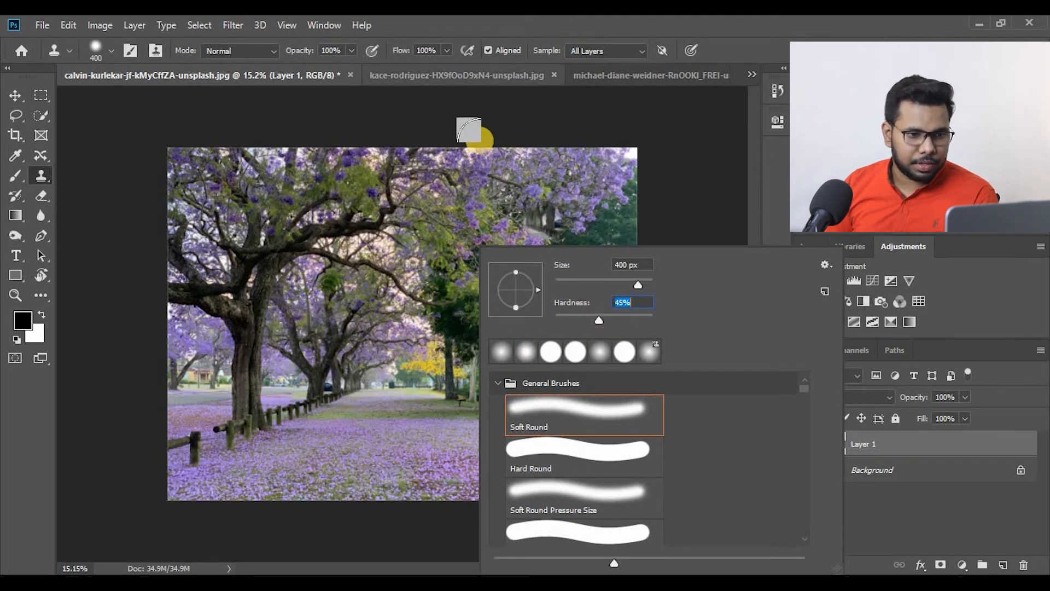
- Sample the far end of the path and clone the mirrored fence and trees over the dark trees on the path's opposite side
left_click(473, 112)
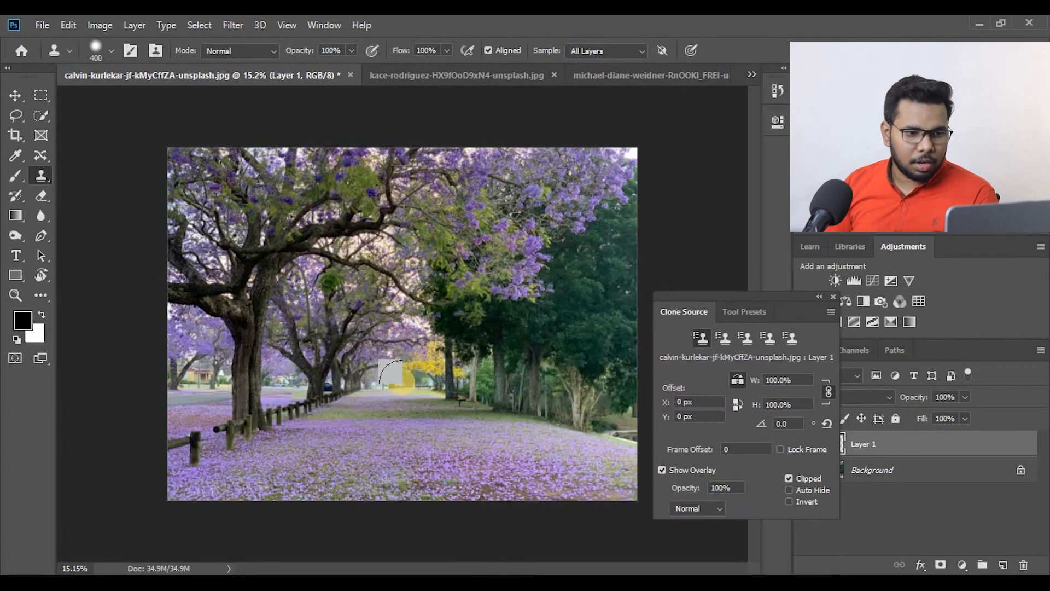
left_click(352, 387, "alt")
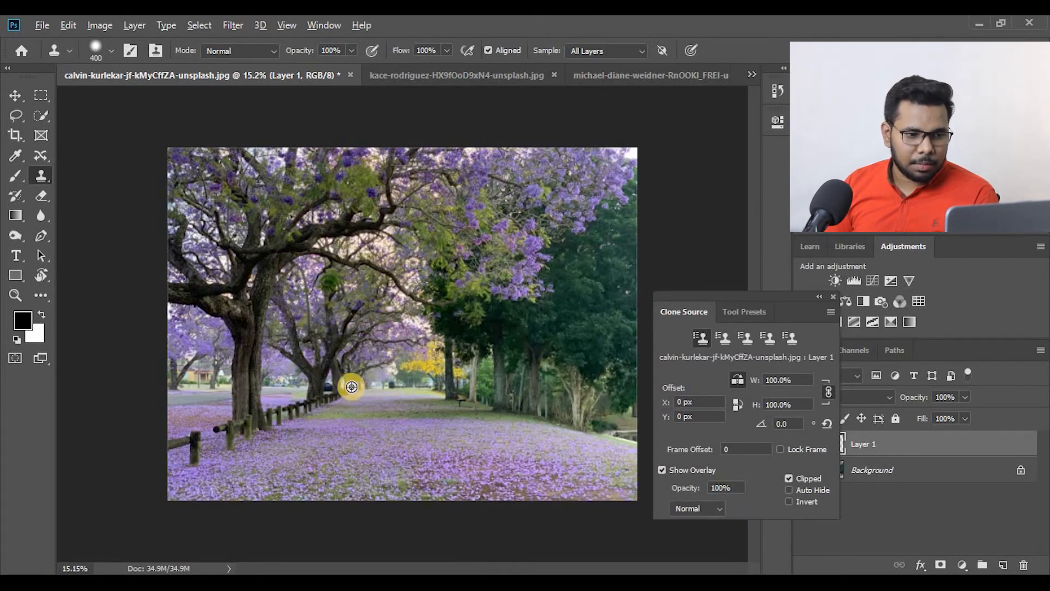
left_click(407, 375)
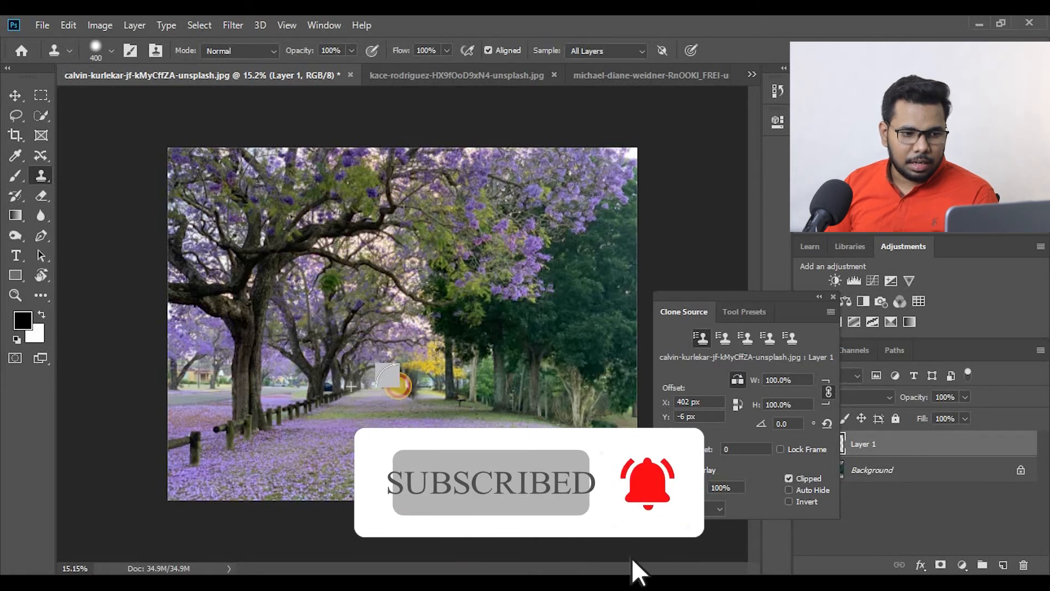
mouse_move(438, 389)
left_mouse_down()
mouse_move(469, 408)
mouse_move(428, 400)
mouse_move(519, 479)
mouse_move(472, 419)
mouse_move(588, 468)
mouse_move(477, 414)
mouse_move(618, 473)
mouse_move(538, 428)
mouse_move(607, 471)
mouse_move(489, 361)
mouse_move(505, 441)
mouse_move(494, 320)
mouse_move(513, 277)
mouse_move(562, 238)
mouse_move(522, 298)
mouse_move(550, 296)
mouse_move(591, 237)
mouse_move(509, 388)
mouse_move(570, 248)
mouse_move(587, 253)
mouse_move(558, 390)
mouse_move(588, 250)
mouse_move(559, 329)
mouse_move(580, 404)
mouse_move(574, 465)
mouse_move(557, 369)
mouse_move(506, 333)
mouse_move(507, 261)
mouse_move(454, 238)
mouse_move(518, 204)
mouse_move(473, 233)
mouse_move(472, 192)
mouse_move(470, 227)
mouse_move(523, 176)
mouse_move(485, 260)
mouse_move(467, 356)
mouse_move(454, 283)
mouse_move(501, 406)
mouse_move(494, 442)
mouse_move(518, 470)
mouse_move(558, 462)
left_mouse_up()
left_click(579, 181)
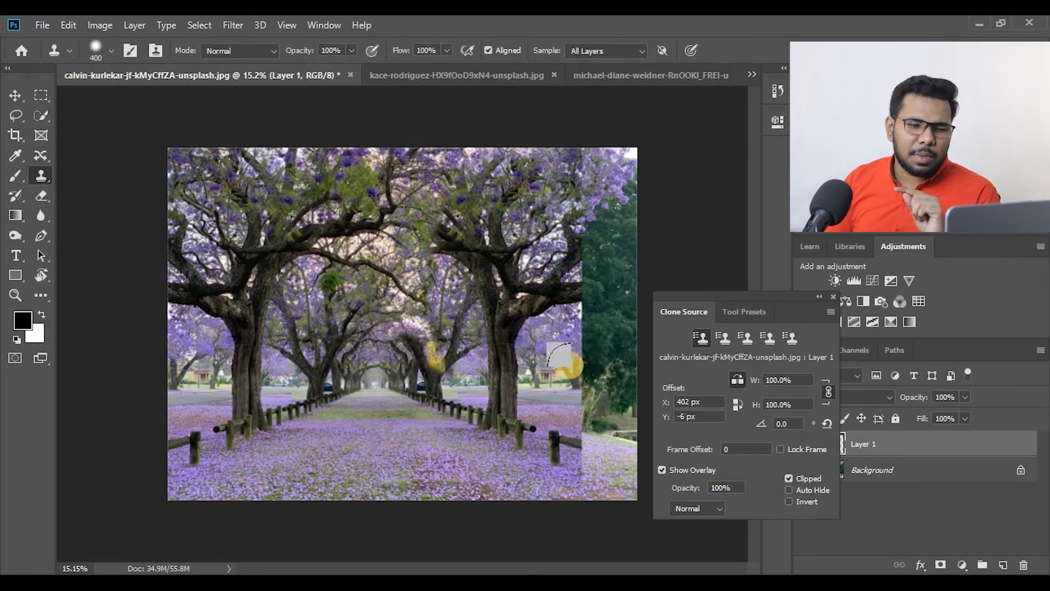
- Crop the photo's right edge to remove the uncloned strip of dark trees
left_click(15, 135)
left_click_drag(636, 325, 611, 326)
key("Return")
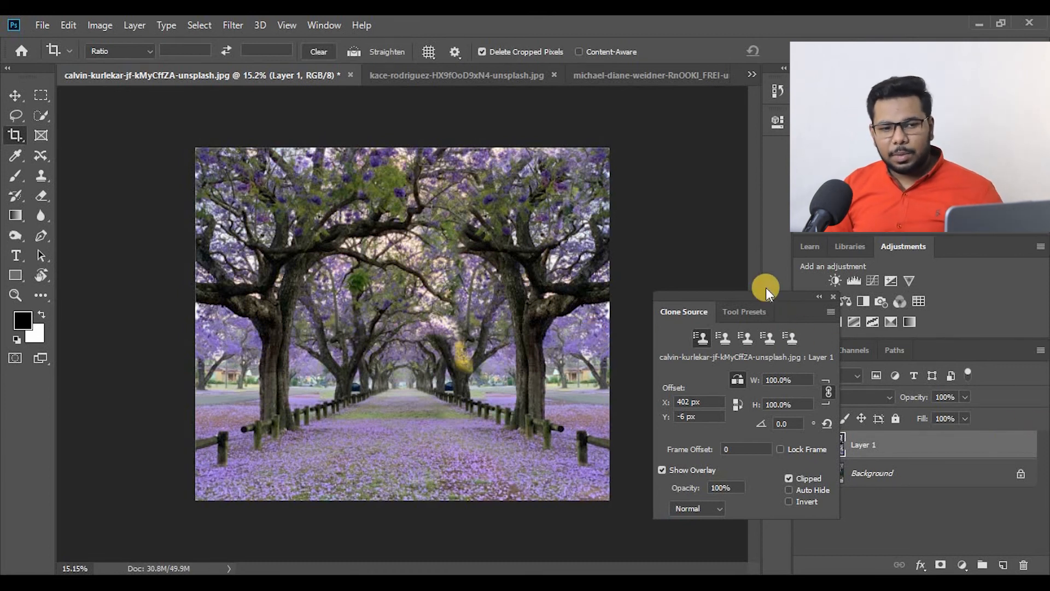
- Move the Clone Source panel clear of the layers and toggle Layer 1 and Background visibility to compare the cloned area with the original
left_click_drag(766, 288, 725, 116)
left_click(805, 445)
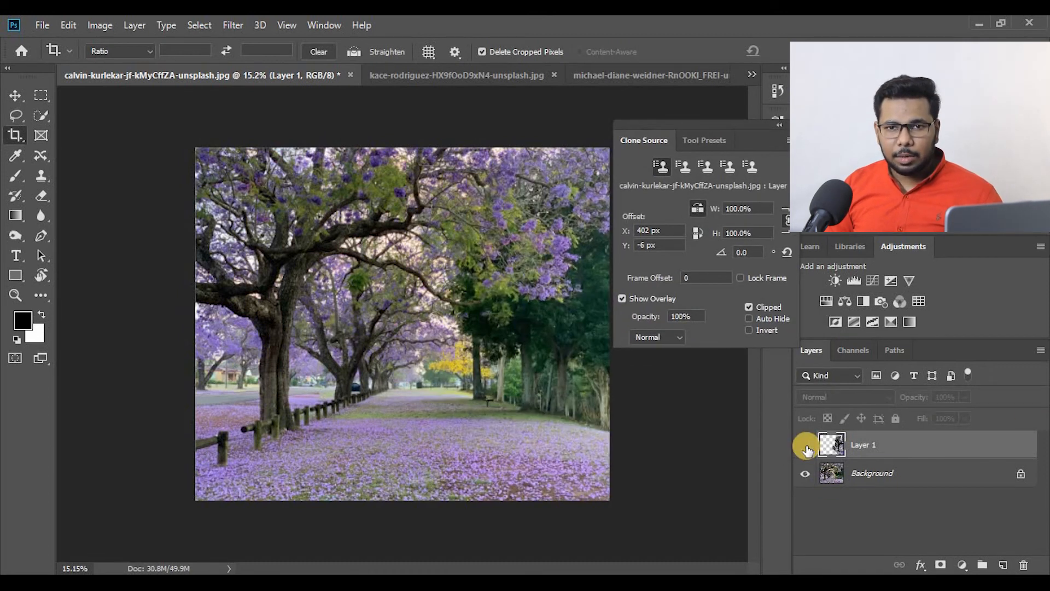
left_click(806, 445)
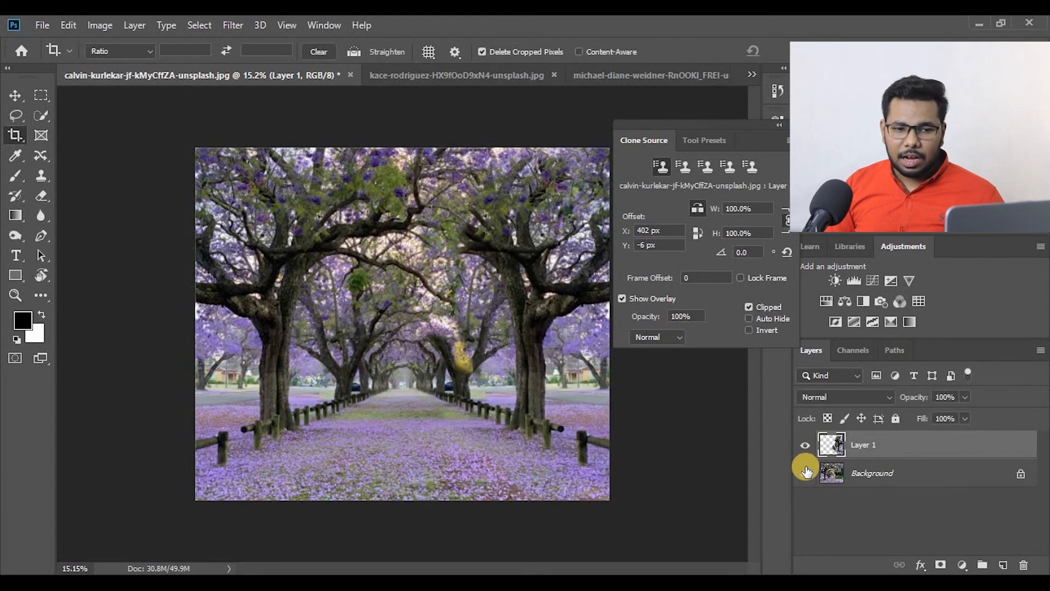
left_click(805, 473)
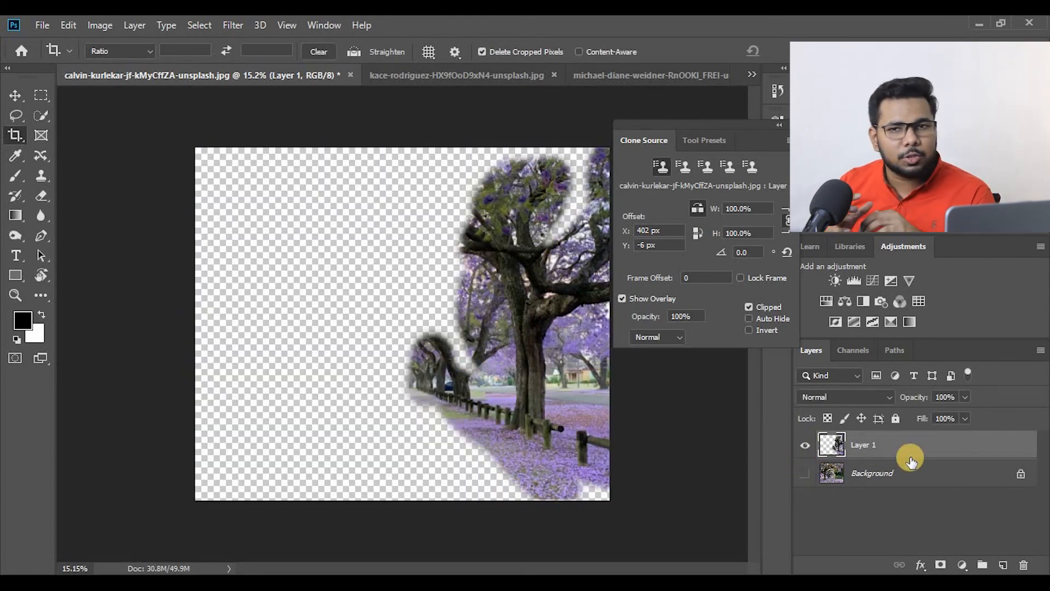
left_click(806, 474)
left_click(806, 445)
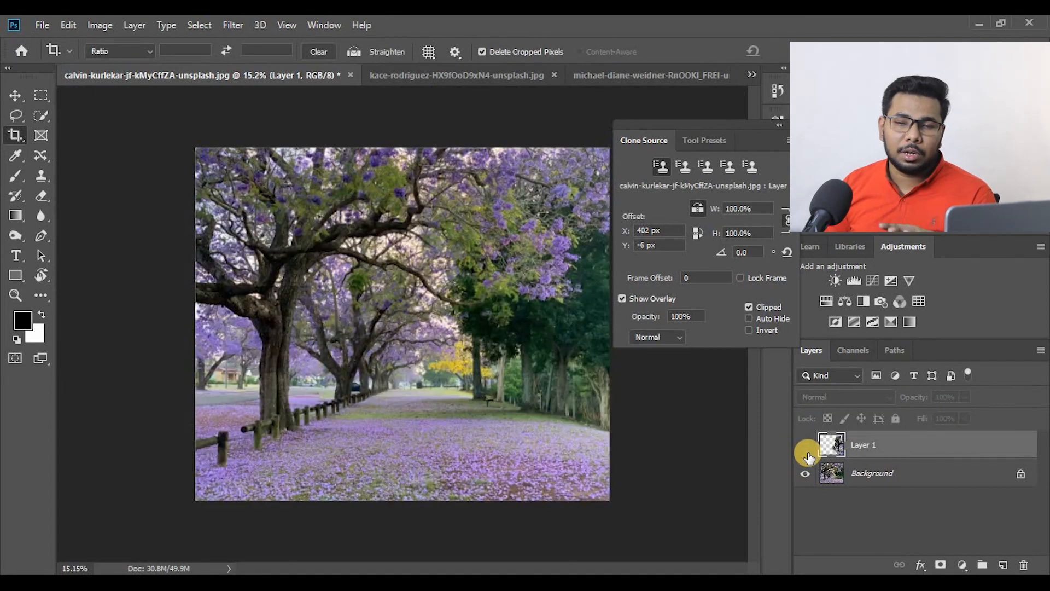
- Switch to the blue car photo, move the Clone Source panel off the car and activate the Clone Stamp tool
left_click(442, 75)
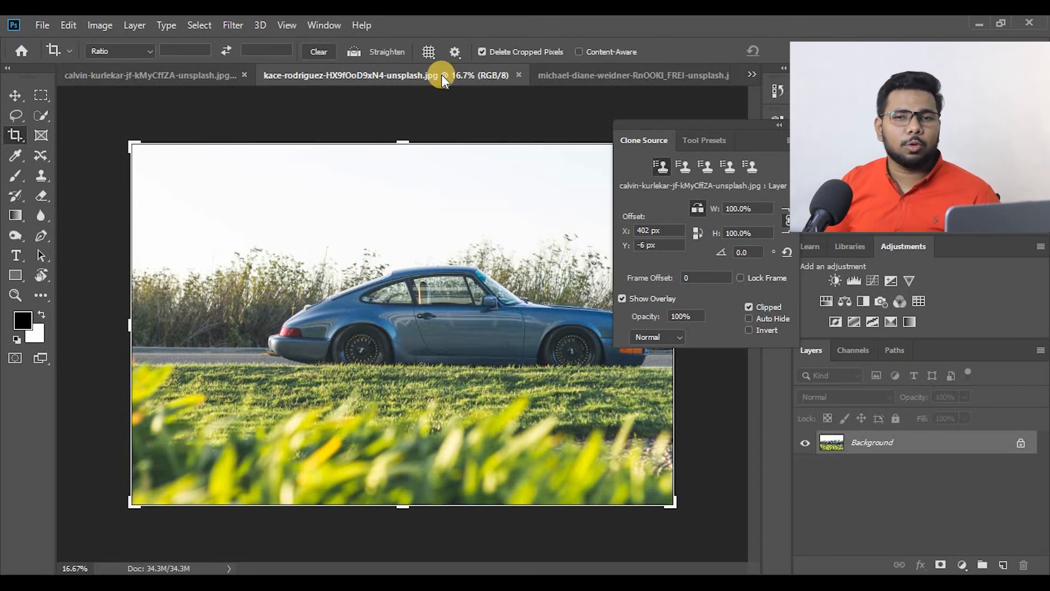
mouse_move(773, 129)
left_mouse_down()
mouse_move(684, 123)
mouse_move(565, 141)
mouse_move(182, 74)
mouse_move(194, 52)
mouse_move(287, 39)
mouse_move(582, 17)
mouse_move(238, 22)
mouse_move(194, 35)
left_mouse_up()
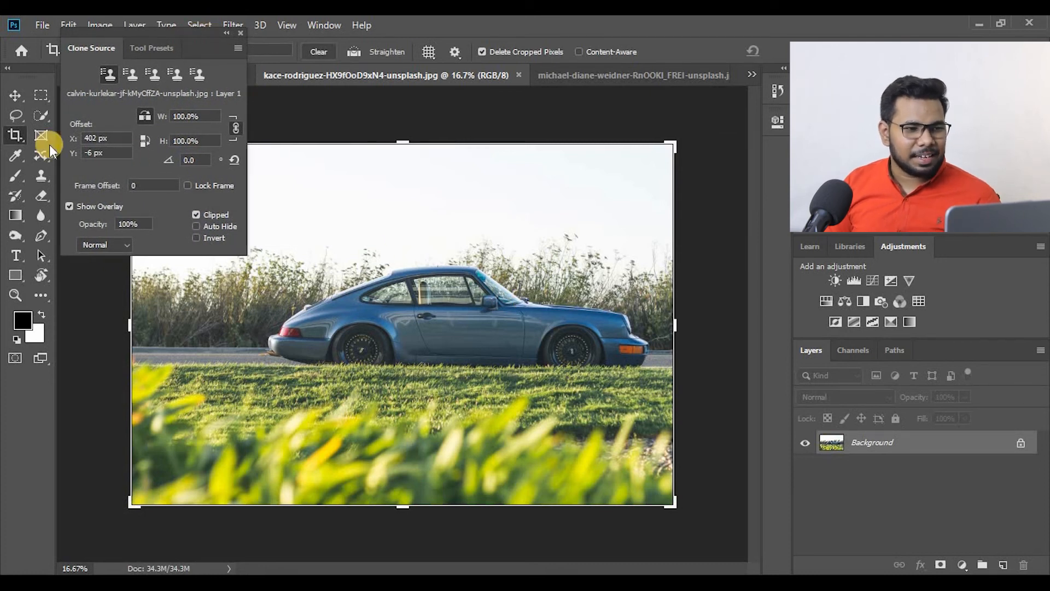
left_click(39, 174)
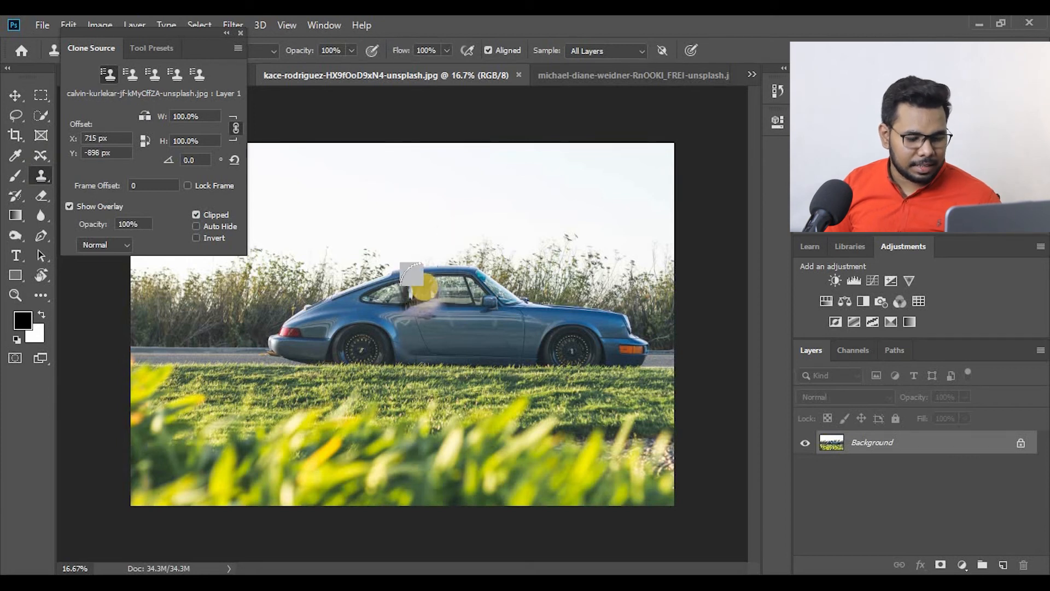
- Flip the clone source horizontally, sample the car's roof and clone the mirrored rear half over the car's front
left_click(411, 281, "alt")
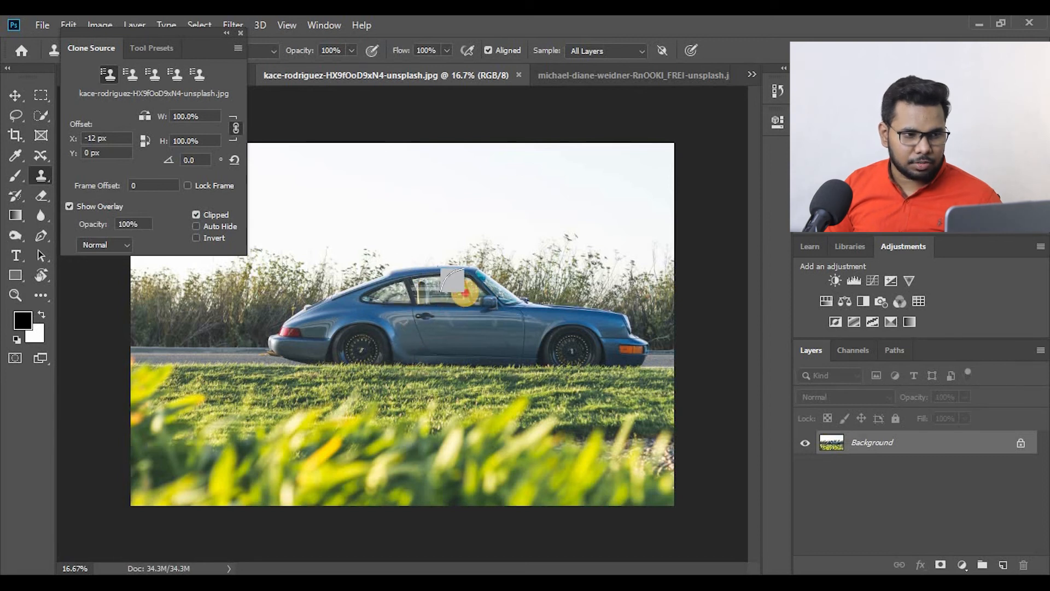
left_click(496, 339)
left_click(143, 116)
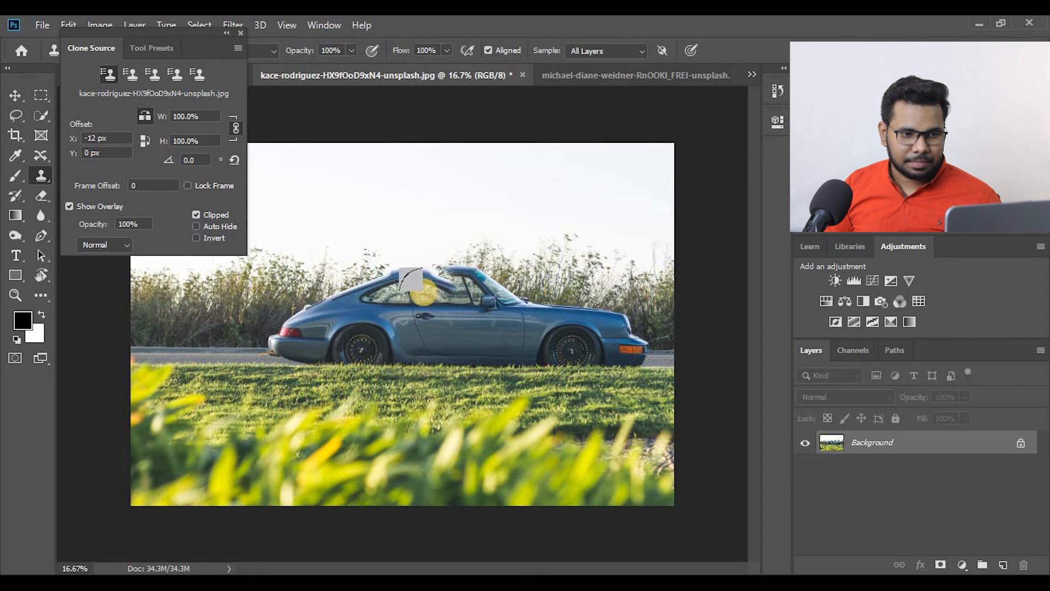
left_click(426, 275, "alt")
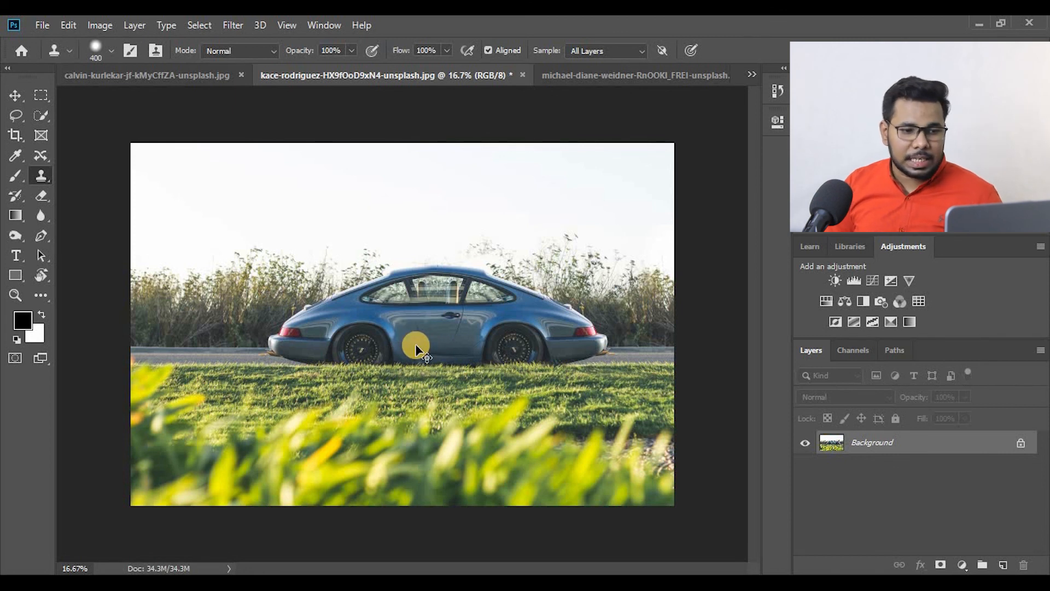
- Undo and redo the cloning on the car to compare the original with the mirrored version
key("ctrl+z")
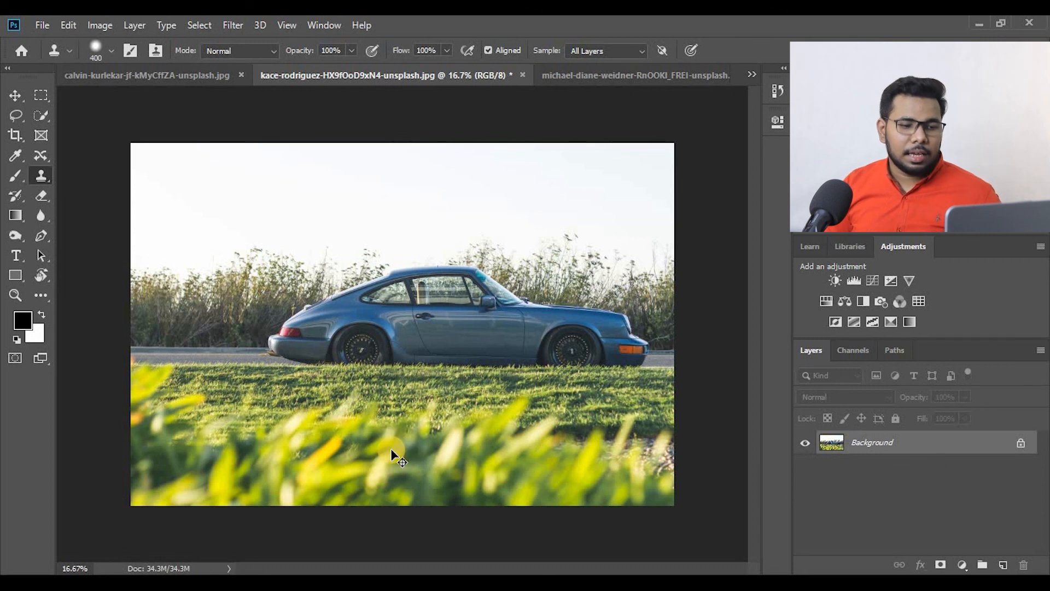
key("ctrl+shift+z")
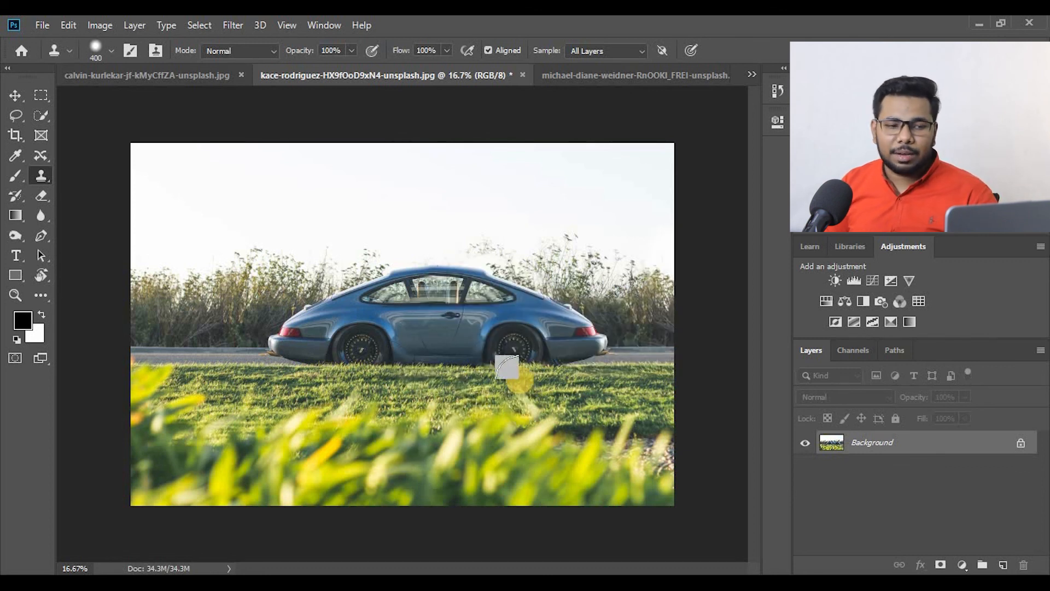